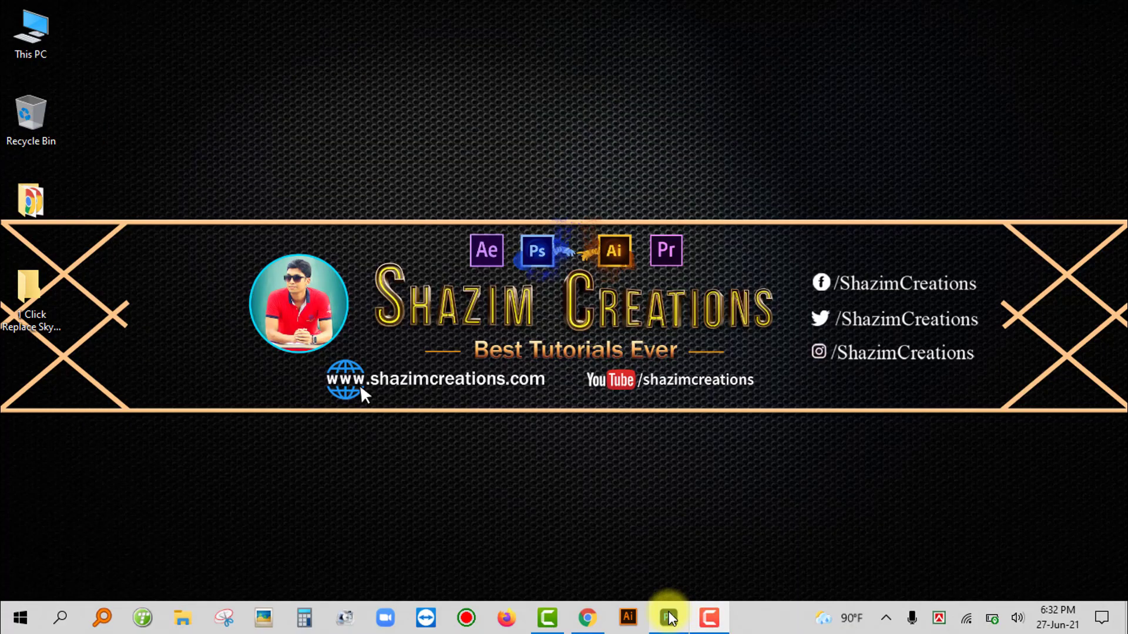
Switch to Photoshop and open the black_sea beach photo from the Desktop folder "1 Click Replace Sky in photoshop hidden technology"
left_click(664, 608)
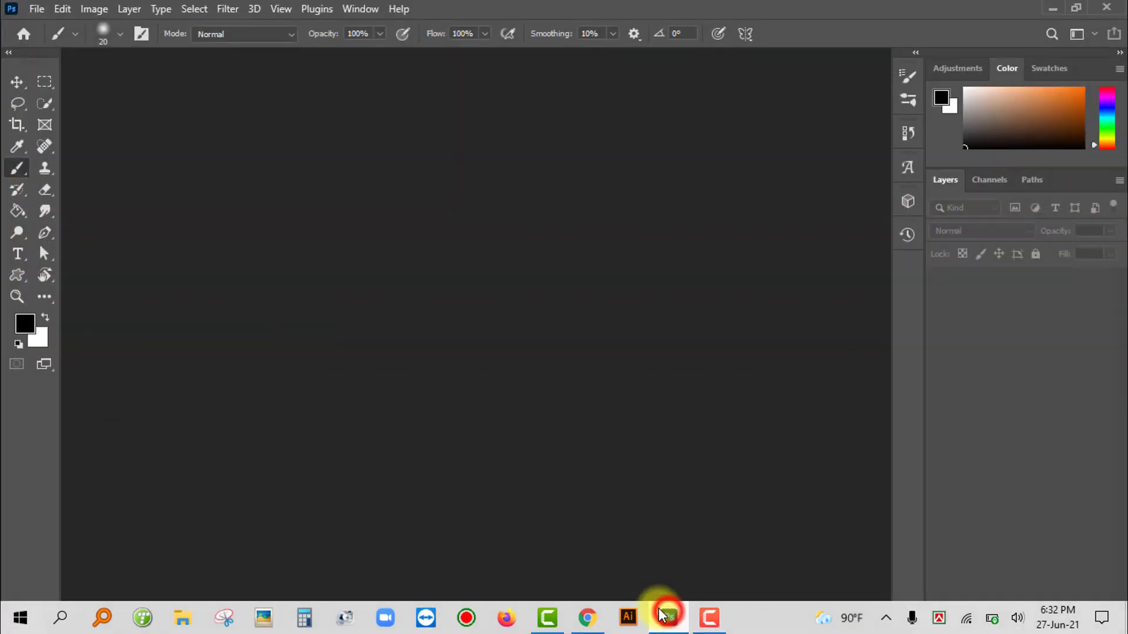
left_click(35, 9)
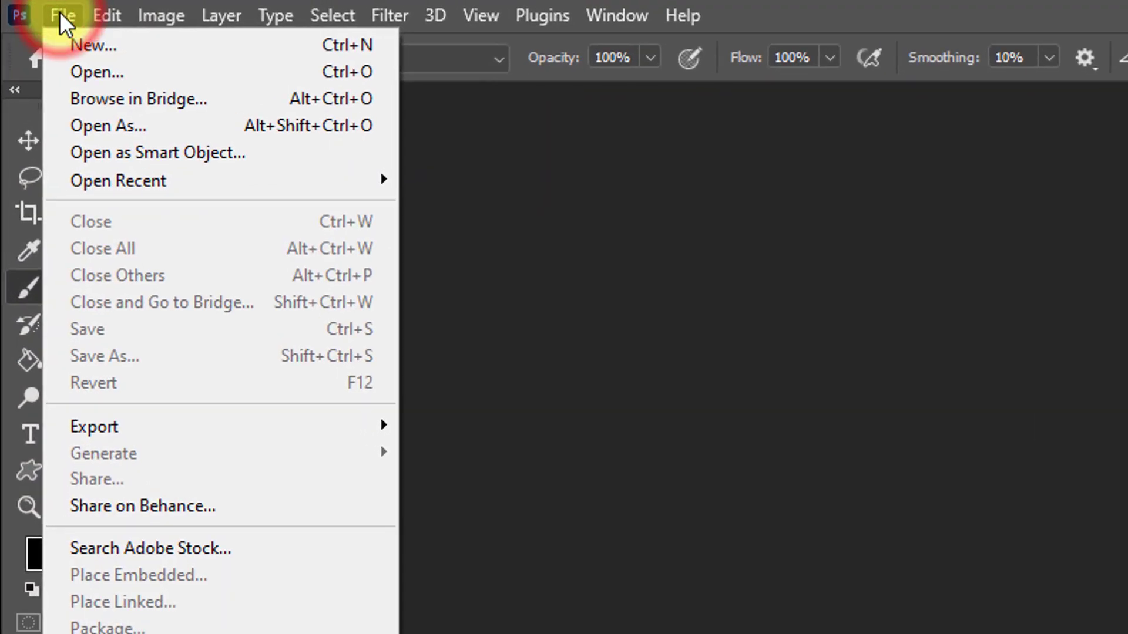
left_click(149, 74)
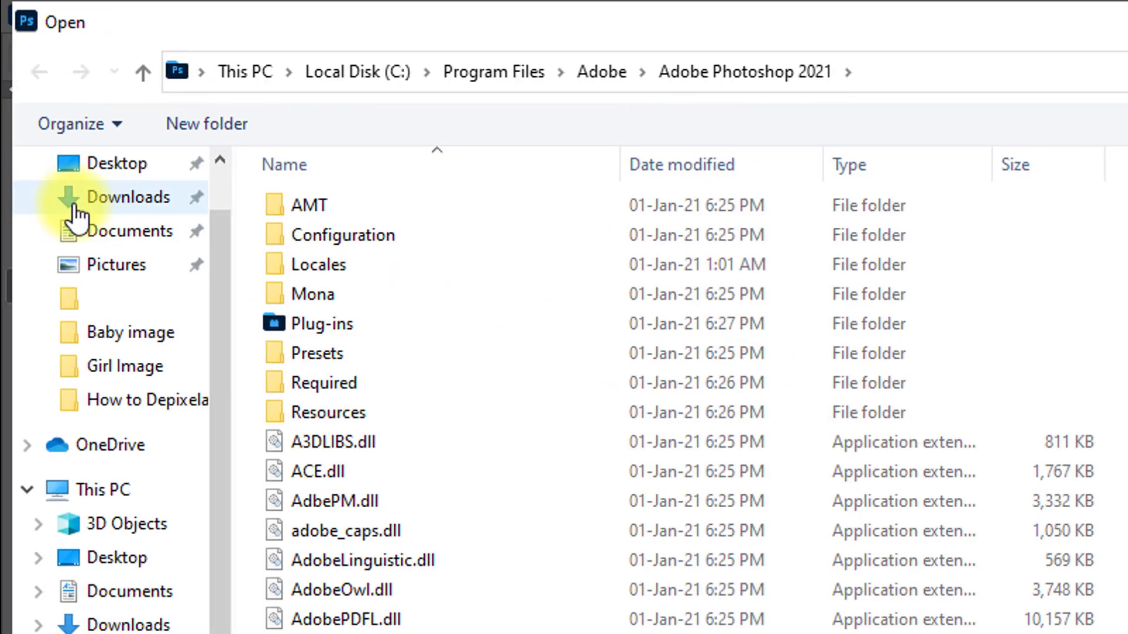
left_click(117, 164)
left_click(282, 156)
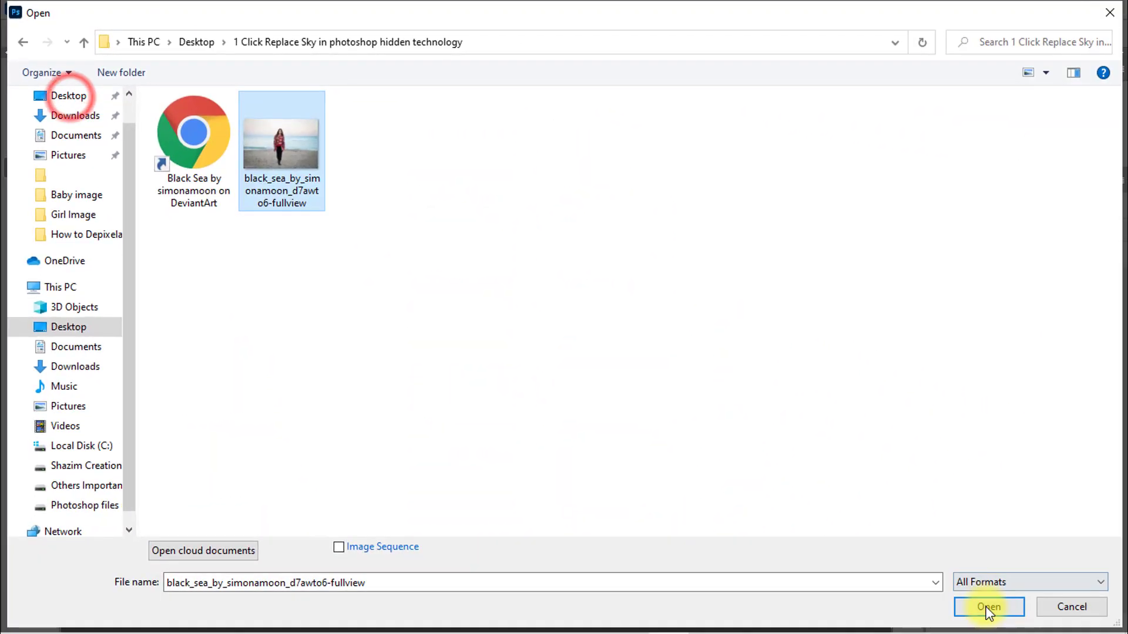
left_click(982, 606)
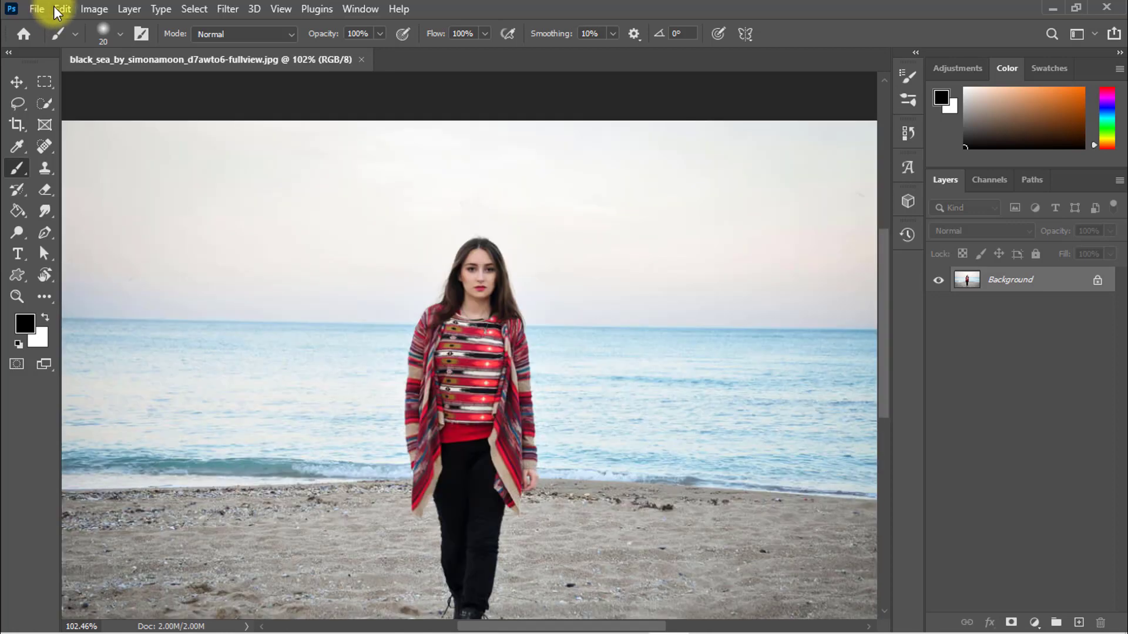
Start Sky Replacement on the beach photo and open the collection of sky presets
left_click(60, 11)
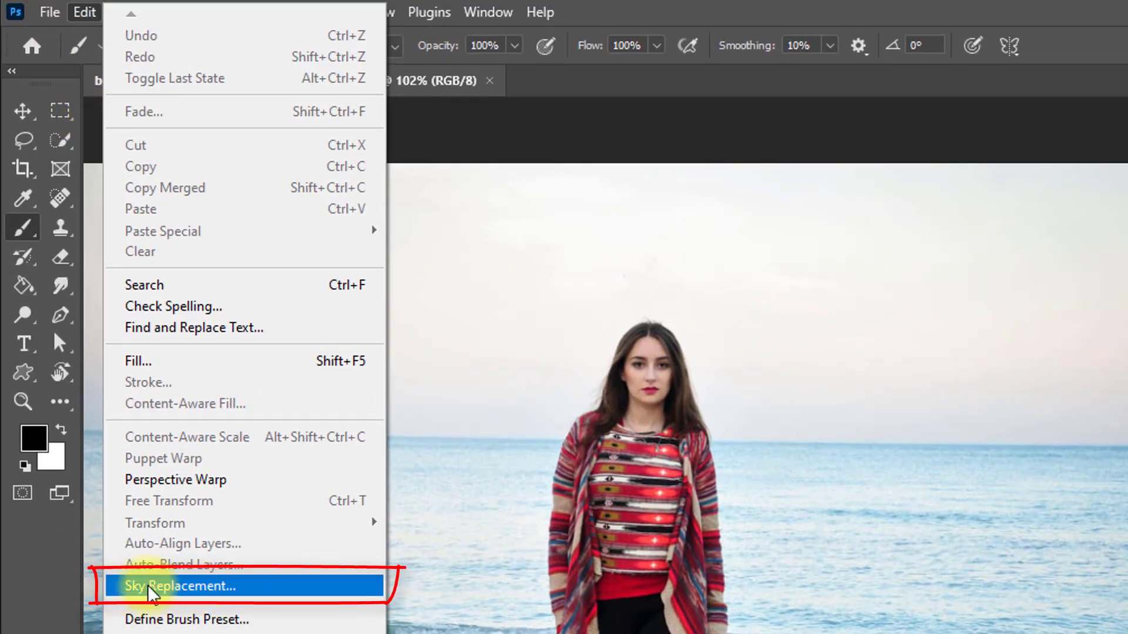
left_click(134, 587)
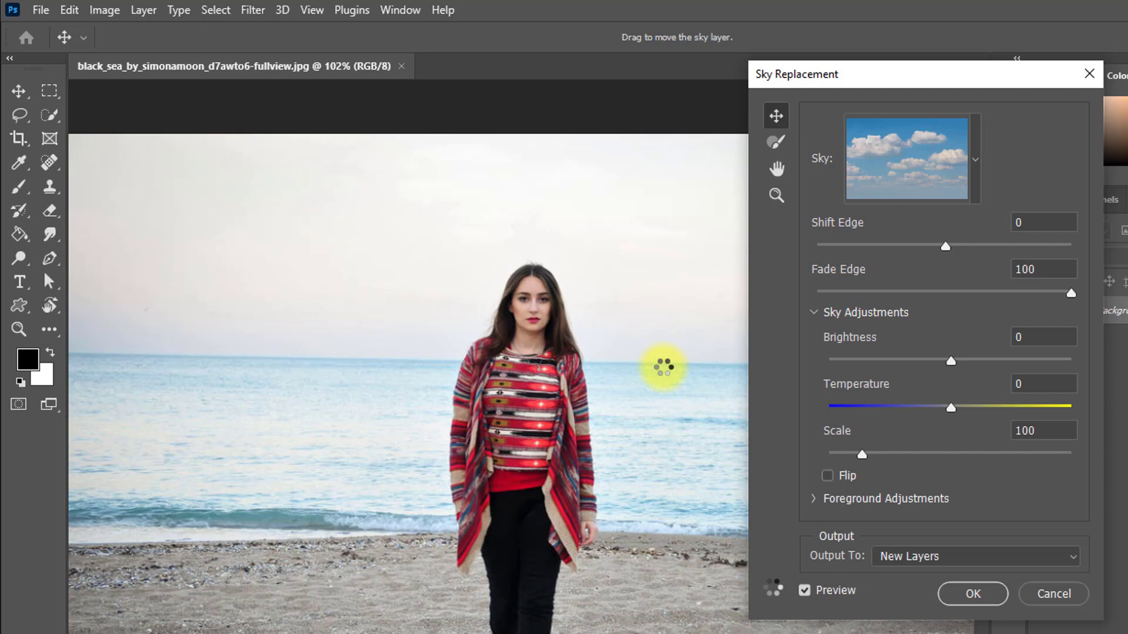
left_click(974, 147)
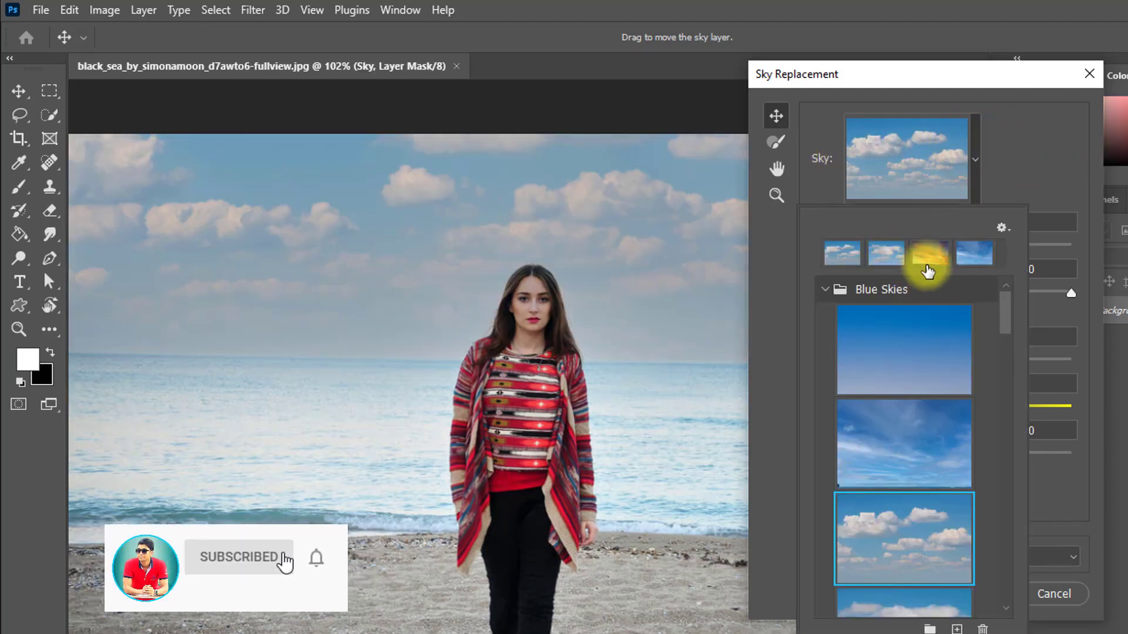
Try several colourful sunset, stormy and dusk sky presets on the beach photo
left_click_drag(1008, 311, 1006, 435)
left_click(920, 431)
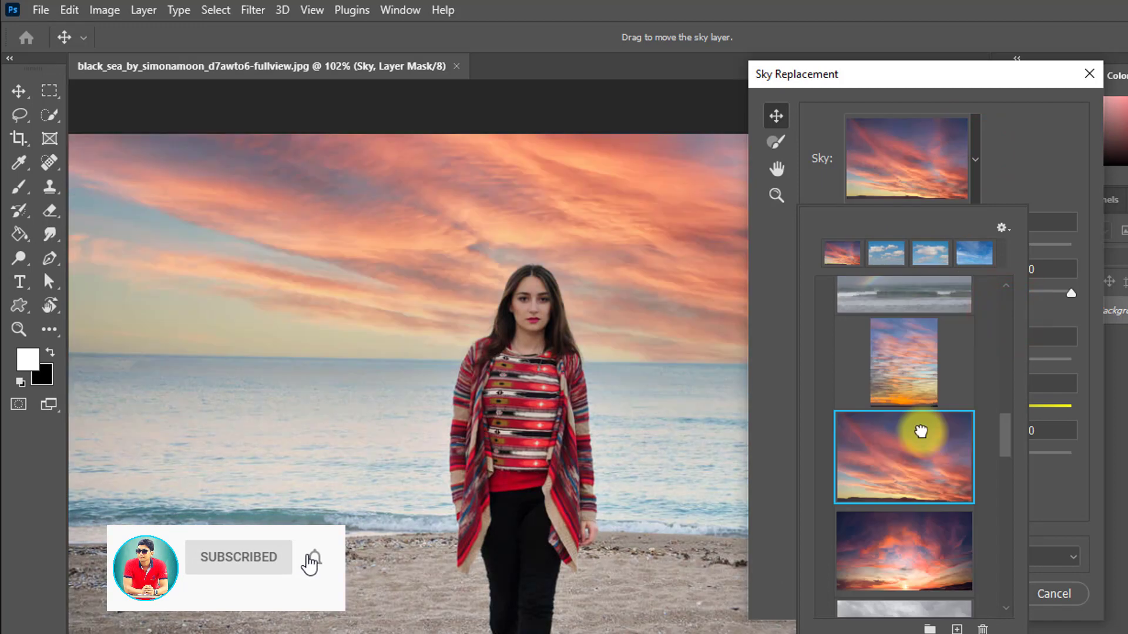
left_click(906, 530)
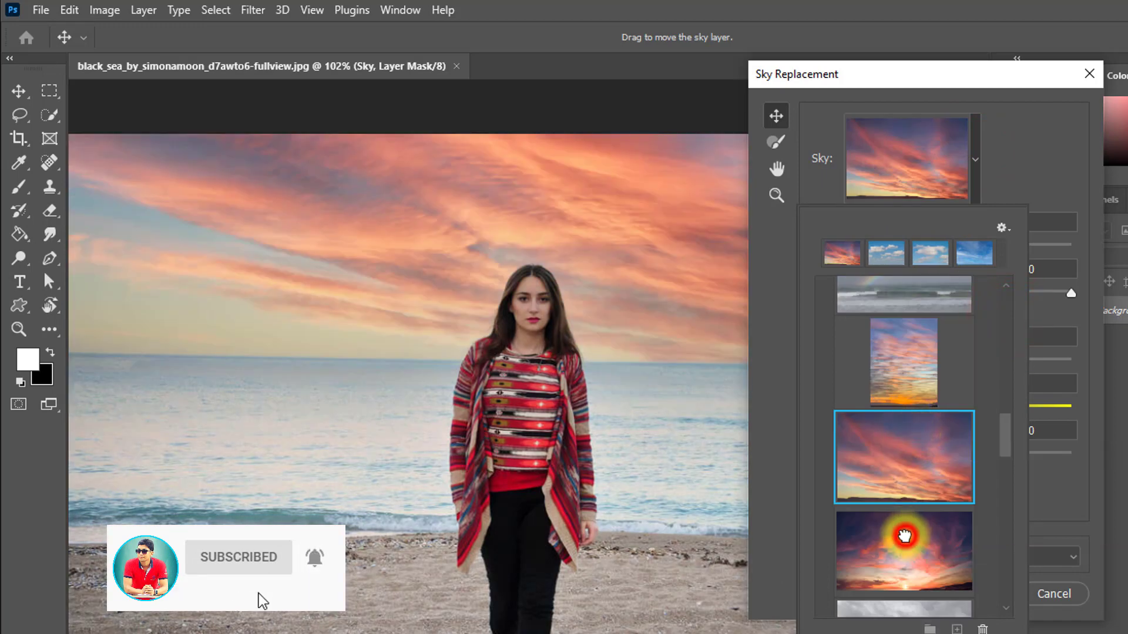
left_click_drag(1007, 432, 1003, 476)
left_click(929, 367)
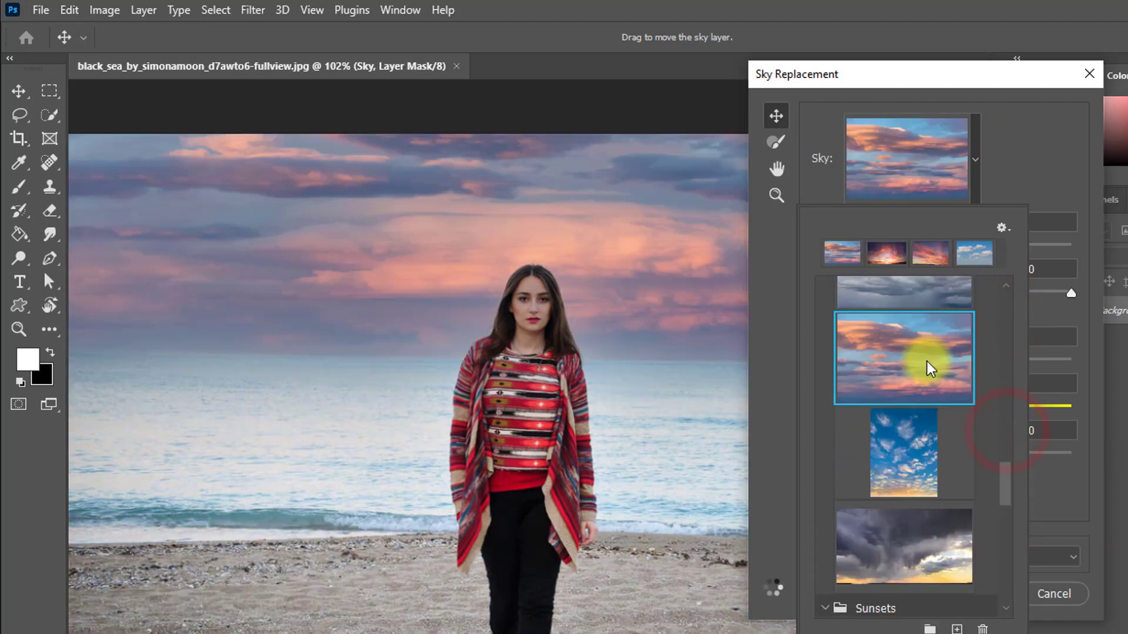
left_click(911, 558)
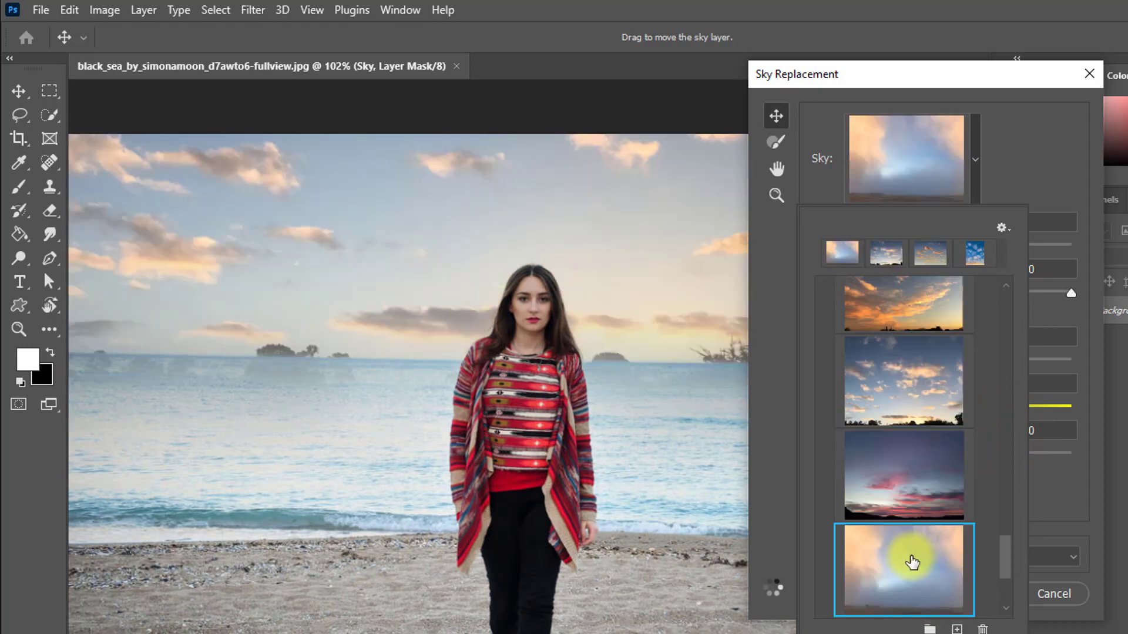
scroll(911, 559, "down", 3)
left_click(904, 476)
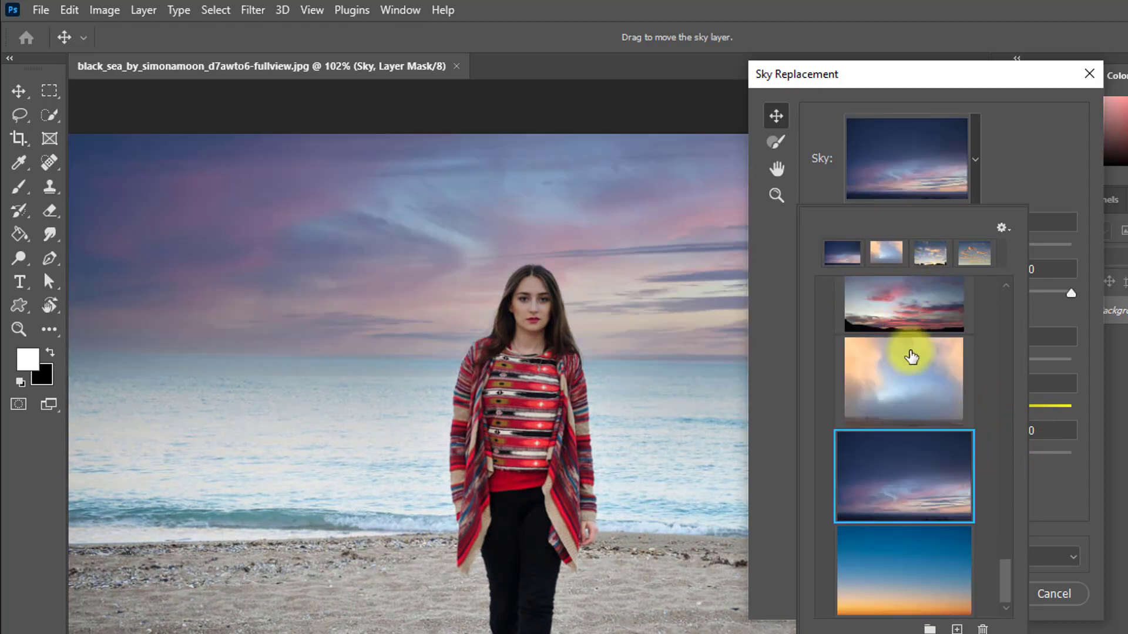
Choose the blue sky preset with scattered white clouds for the beach photo
left_click(928, 74)
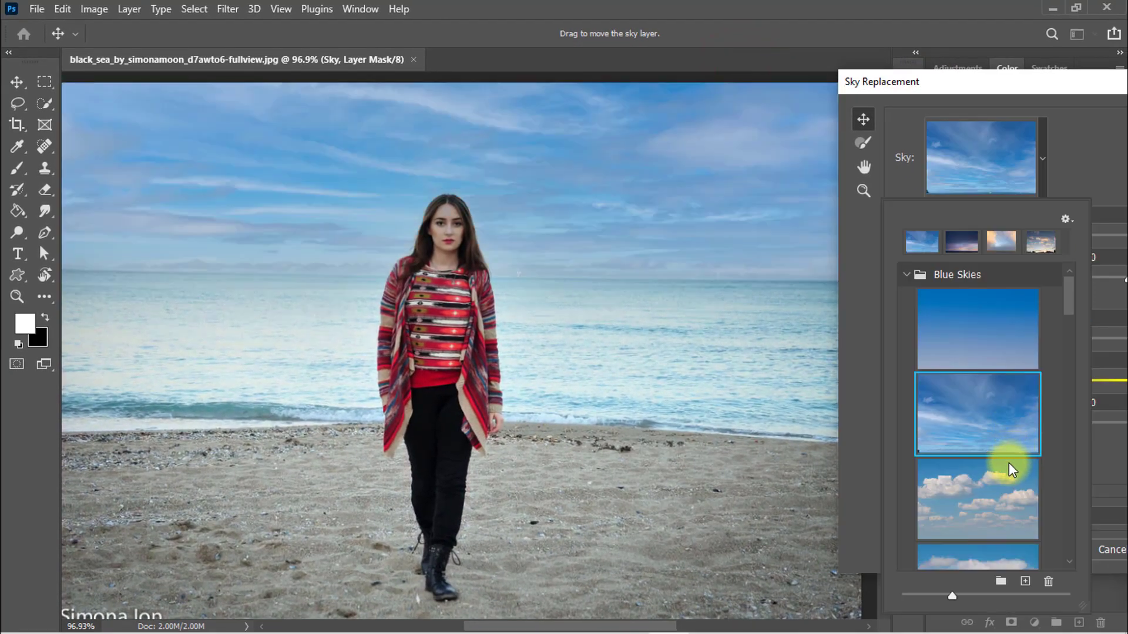
left_click(1009, 463)
left_click(949, 368)
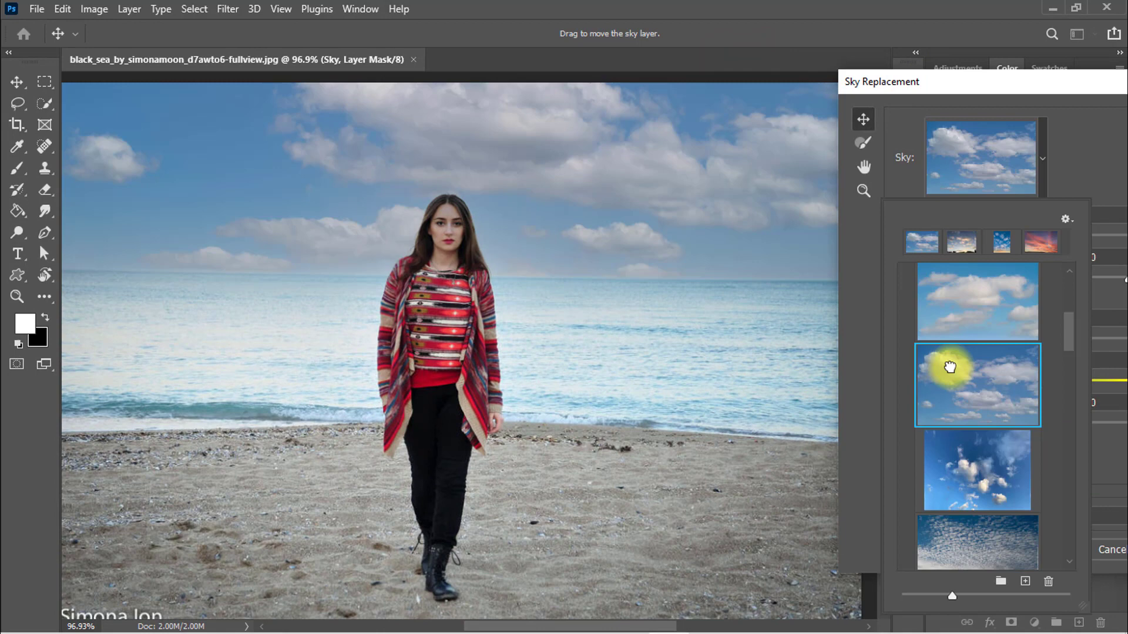
left_click_drag(528, 305, 510, 305)
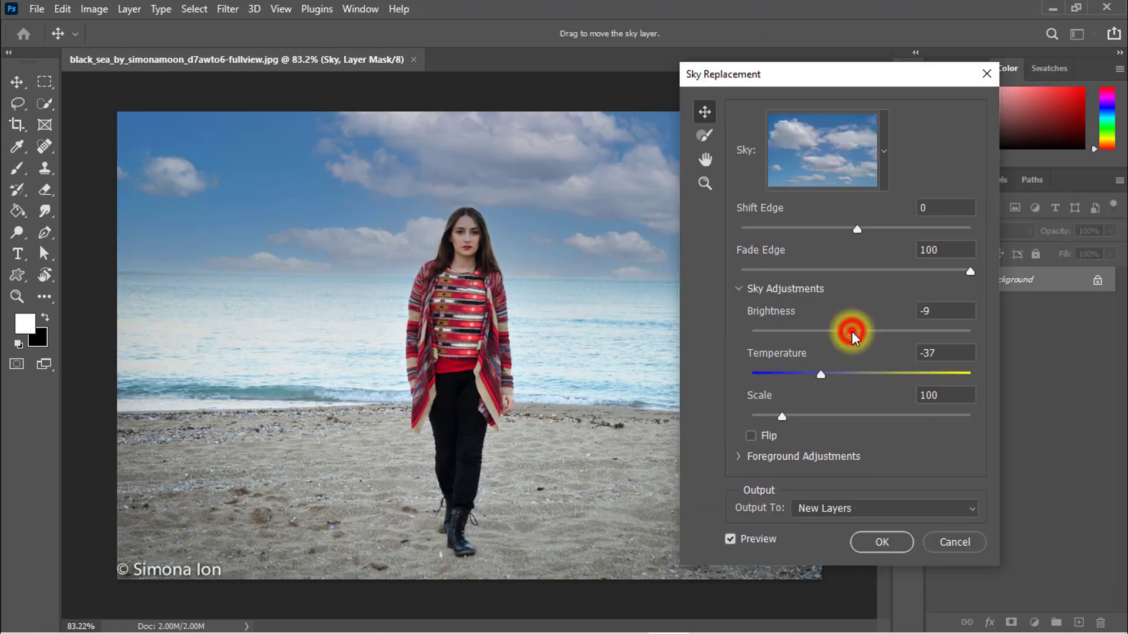
Set brightness to -2, temperature to -77, shift edge to 3, lighting adjustment to 83 and color adjustment to 50, and apply the replacement
mouse_move(852, 332)
left_mouse_down()
mouse_move(830, 331)
mouse_move(858, 332)
left_mouse_up()
left_click_drag(818, 375, 883, 374)
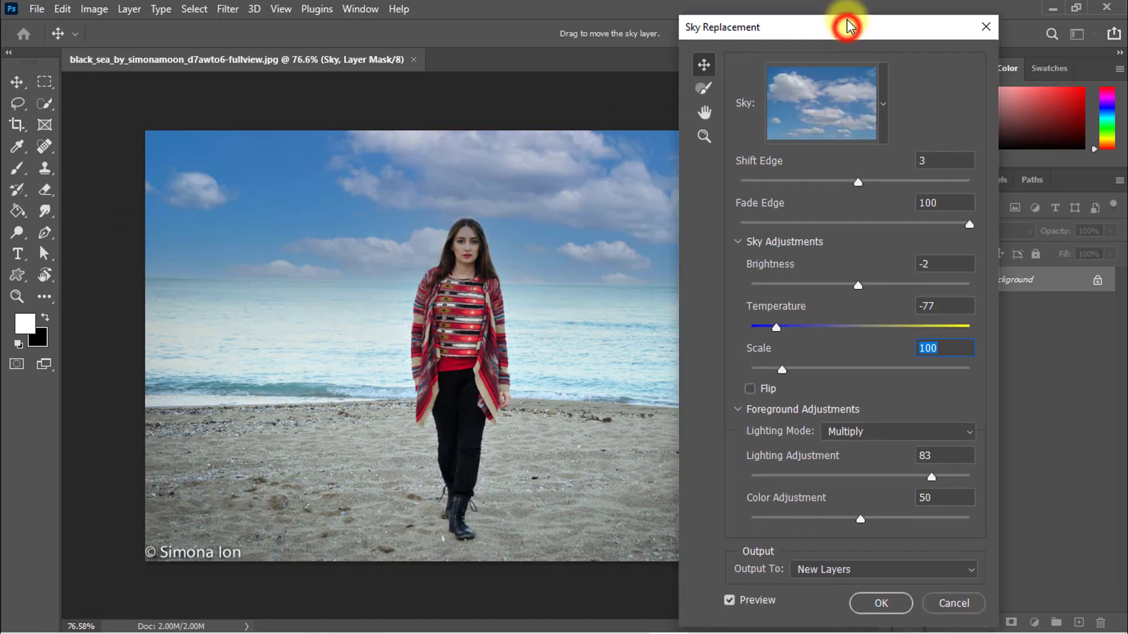
left_click(869, 605)
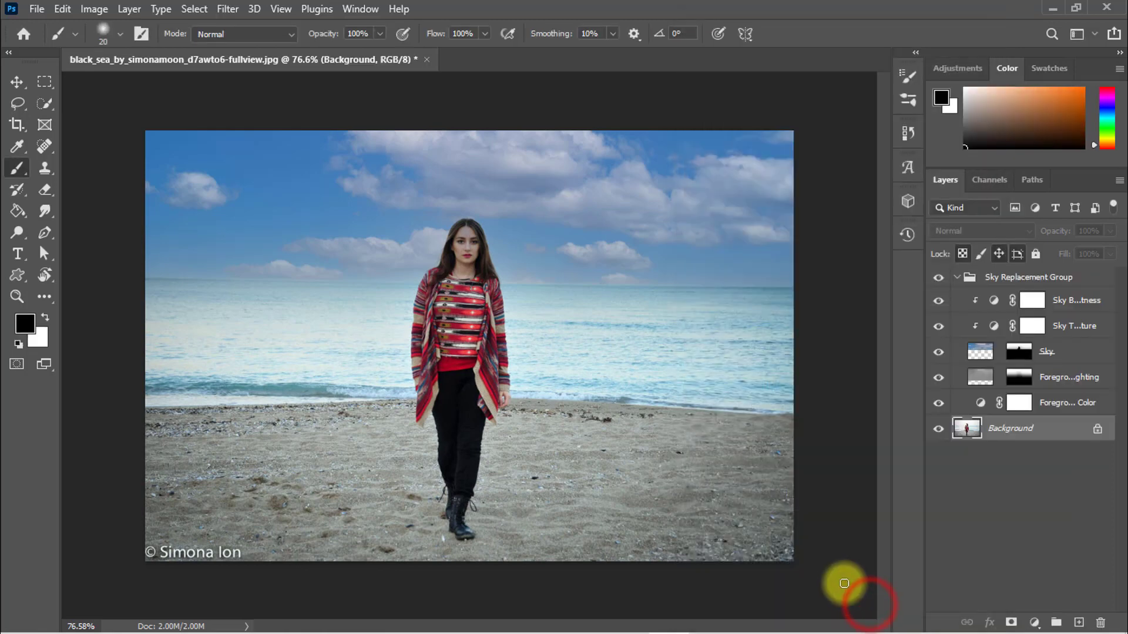
Collapse the Sky Replacement Group, toggle its visibility for a before/after comparison, and examine the beach photo up close
left_click(938, 278)
left_click(938, 278)
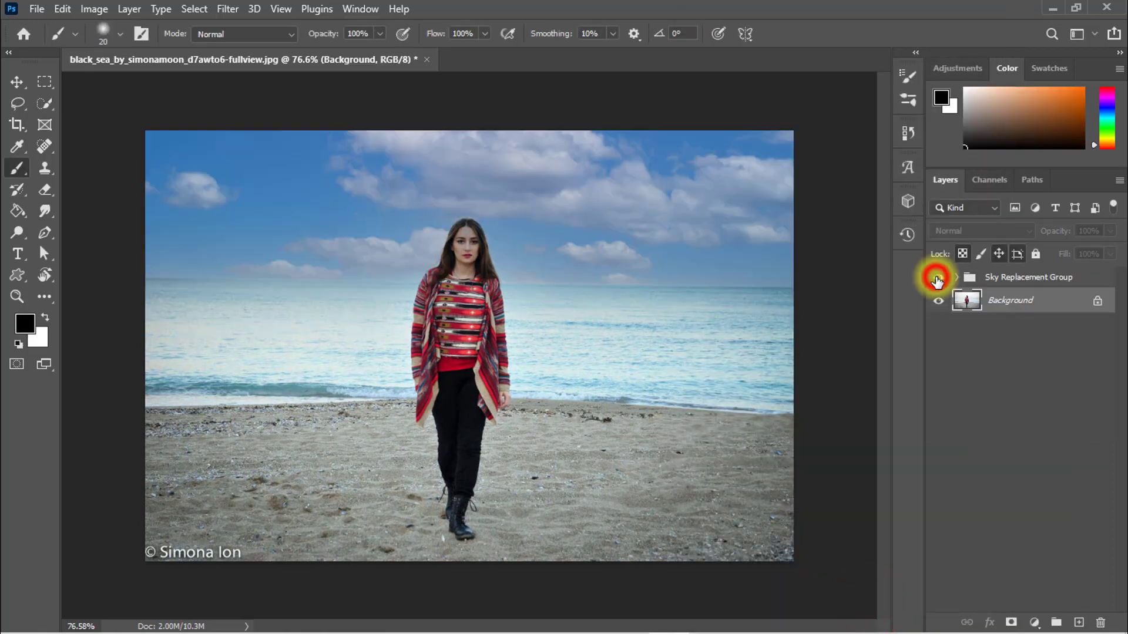
left_click_drag(562, 403, 589, 404)
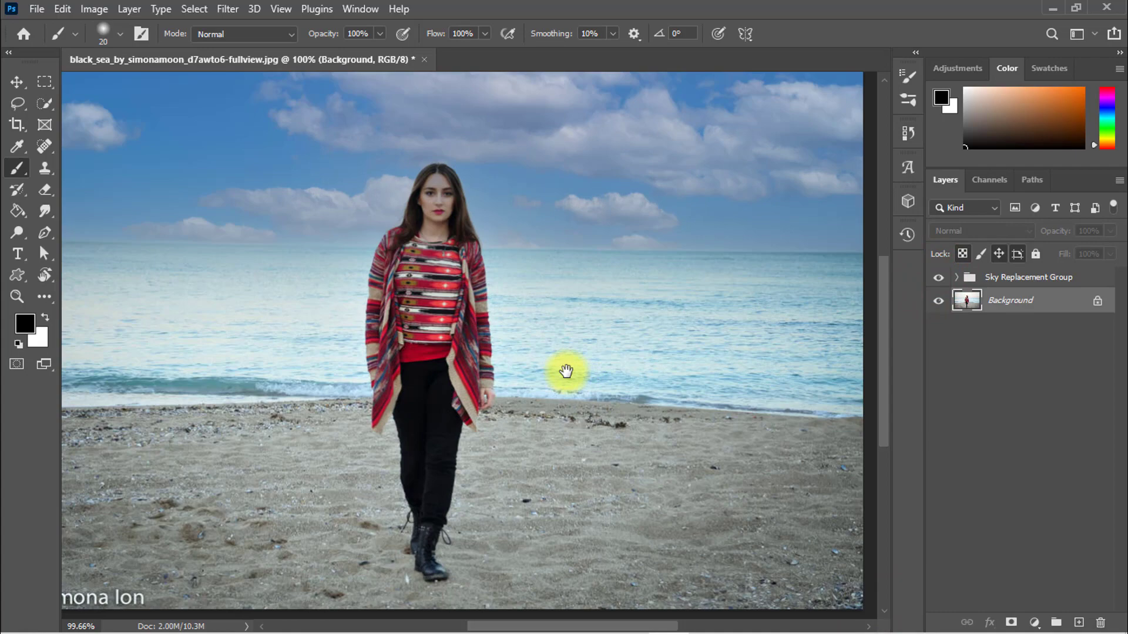
mouse_move(532, 355)
left_mouse_down()
mouse_move(521, 355)
mouse_move(536, 355)
left_mouse_up()
mouse_move(519, 269)
left_mouse_down()
mouse_move(491, 264)
mouse_move(505, 264)
left_mouse_up()
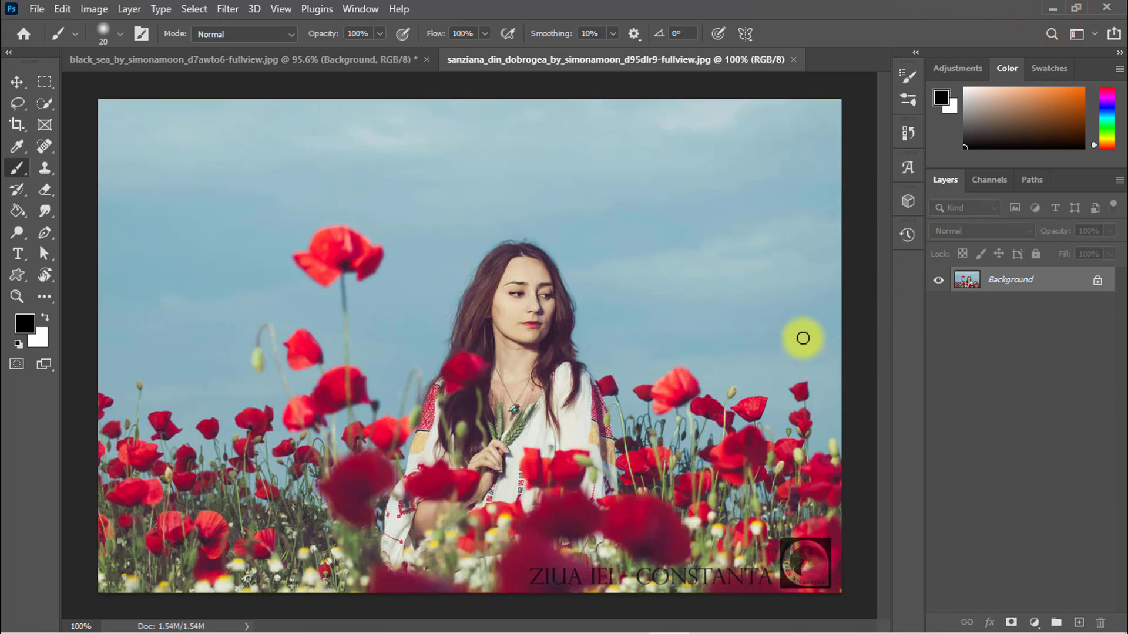
Start Sky Replacement on the poppy-field portrait and open the collection of sky presets
left_click(63, 9)
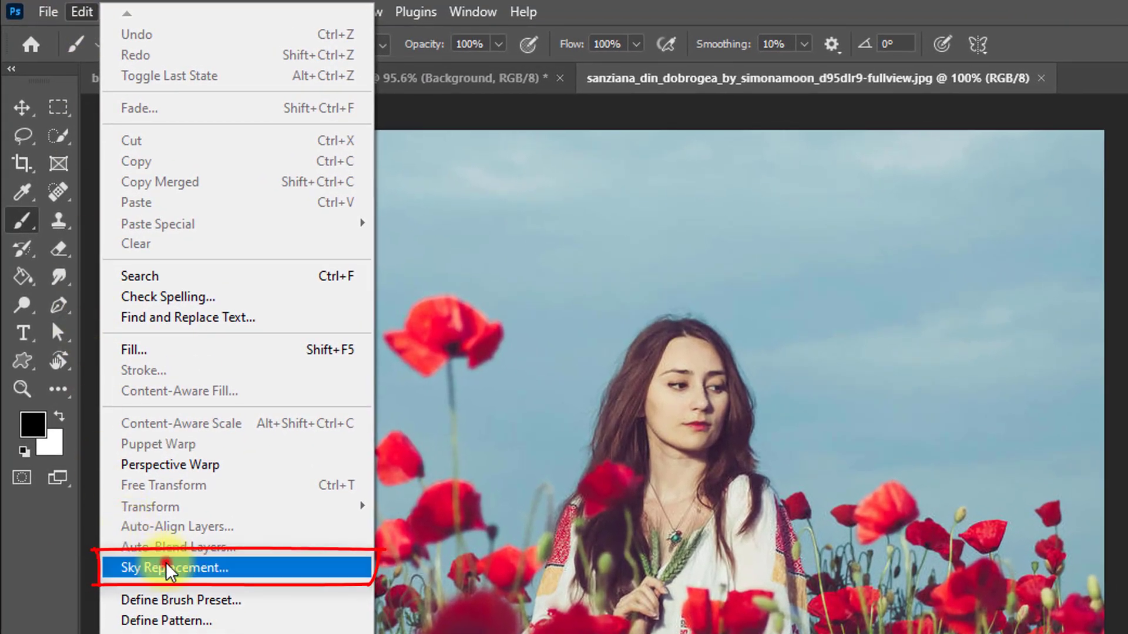
left_click(157, 521)
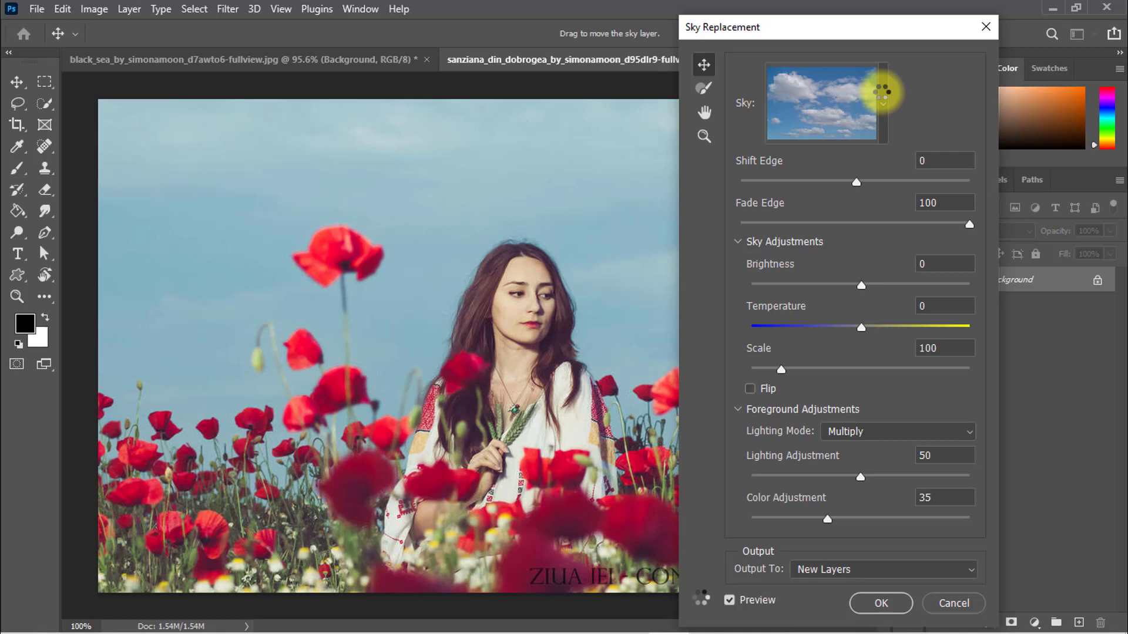
left_click(881, 95)
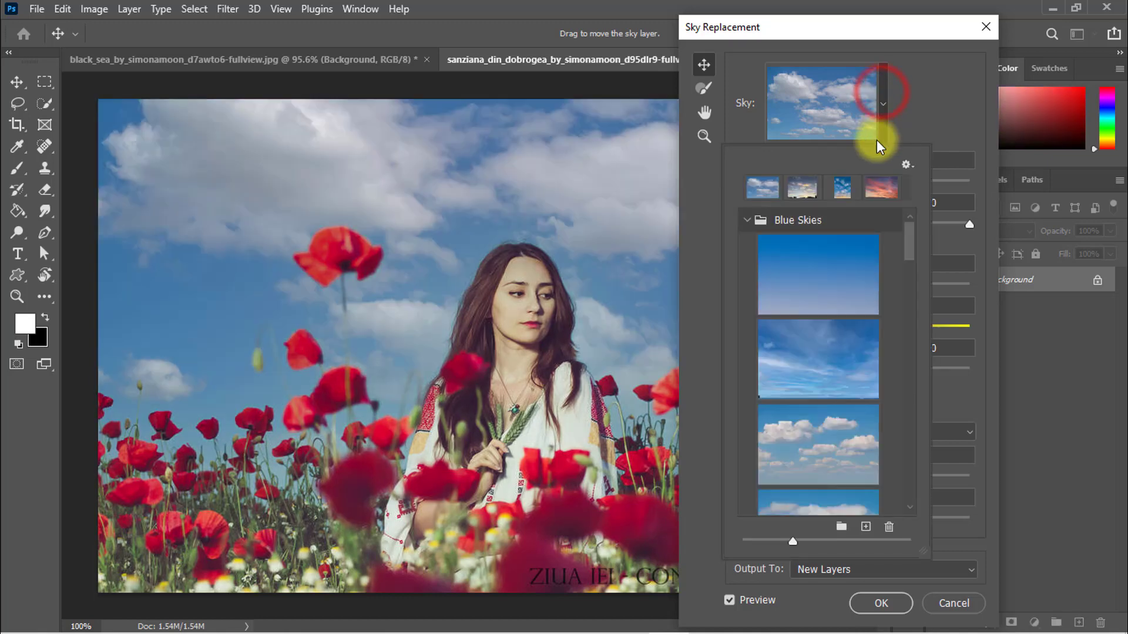
Try white-cloud, orange-cloud, pastel and dark dusk sky presets on the poppy-field portrait
left_click(821, 459)
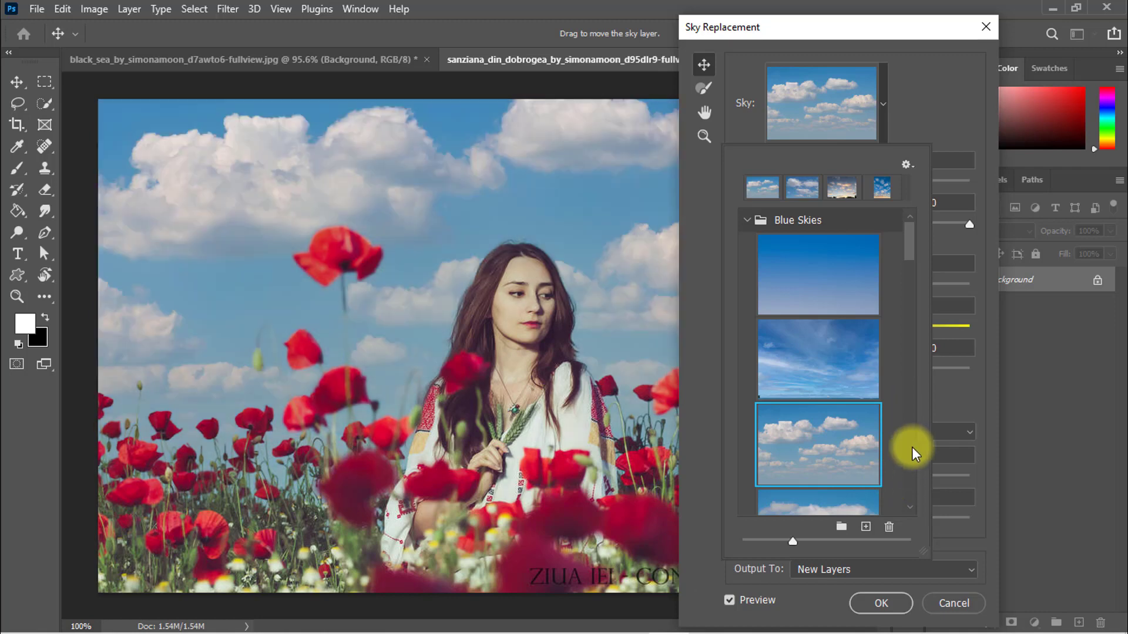
scroll(910, 448, "down", 10)
left_click(832, 490)
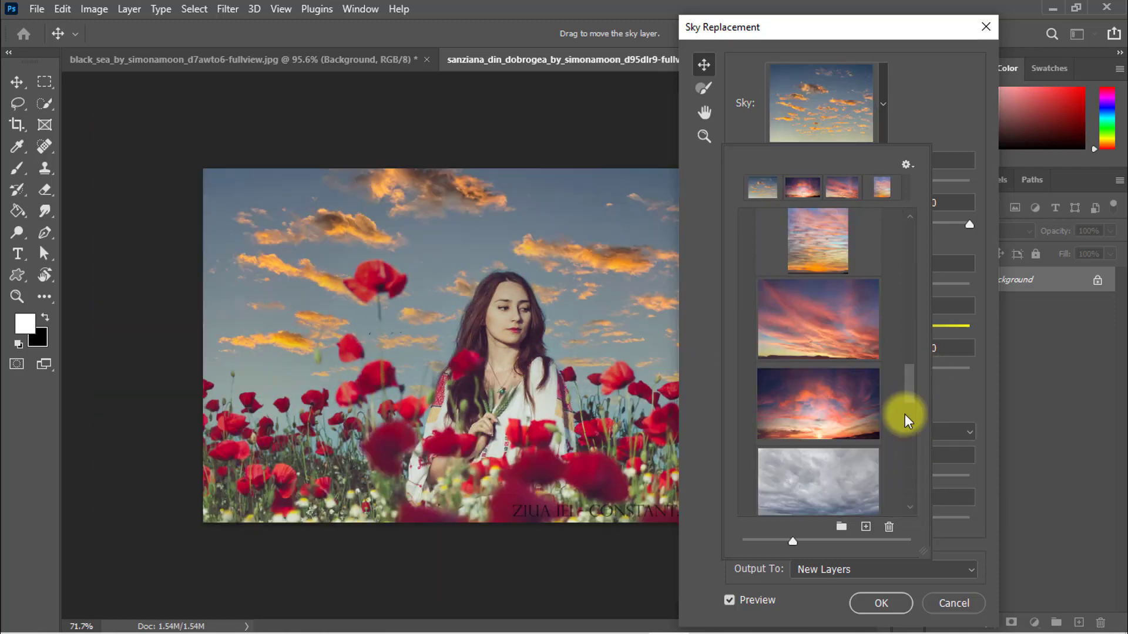
left_click_drag(904, 414, 905, 506)
left_click(775, 294)
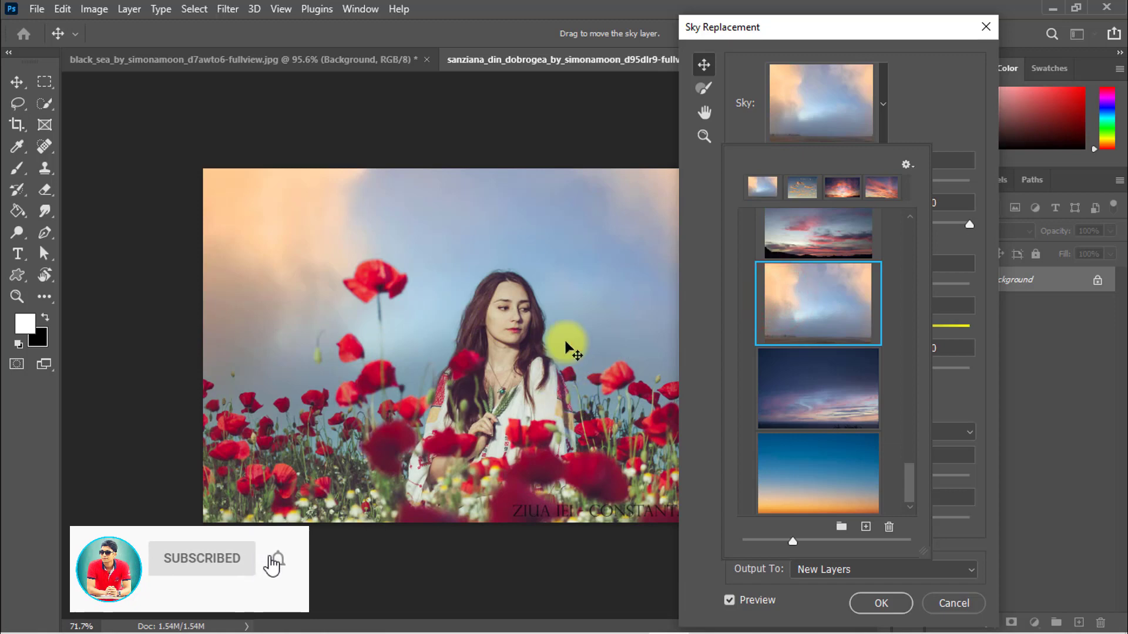
left_click(802, 384)
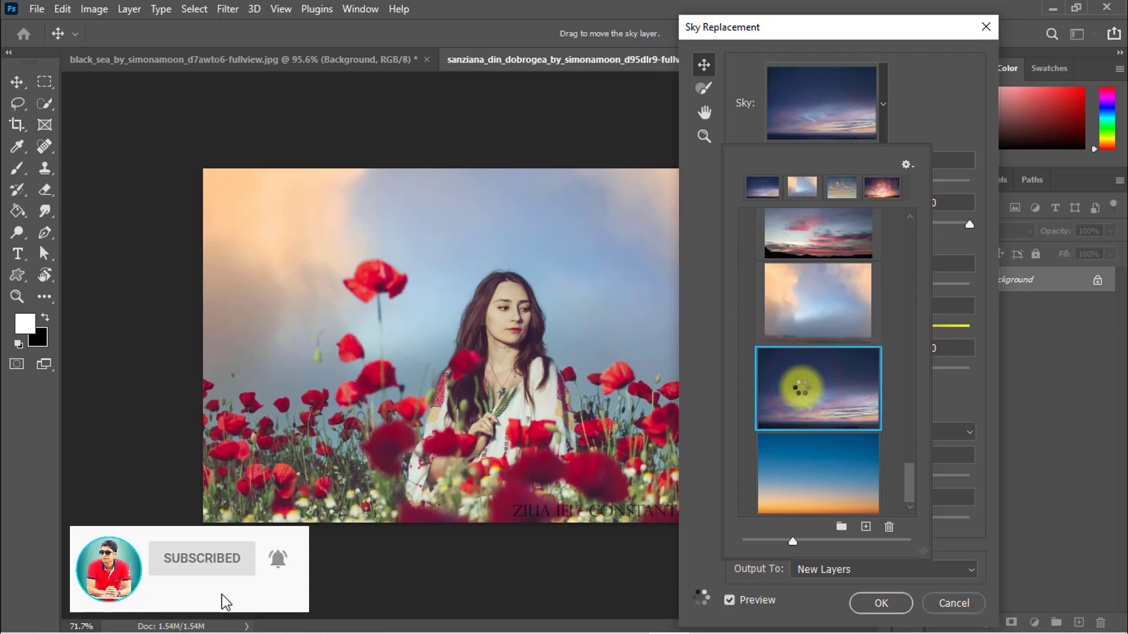
Choose the soft peach-and-blue cloud sky, set lighting adjustment to 39 and temperature to -44, lower the sky's brightness, and apply it
left_click(814, 293)
left_click_drag(478, 282, 479, 247)
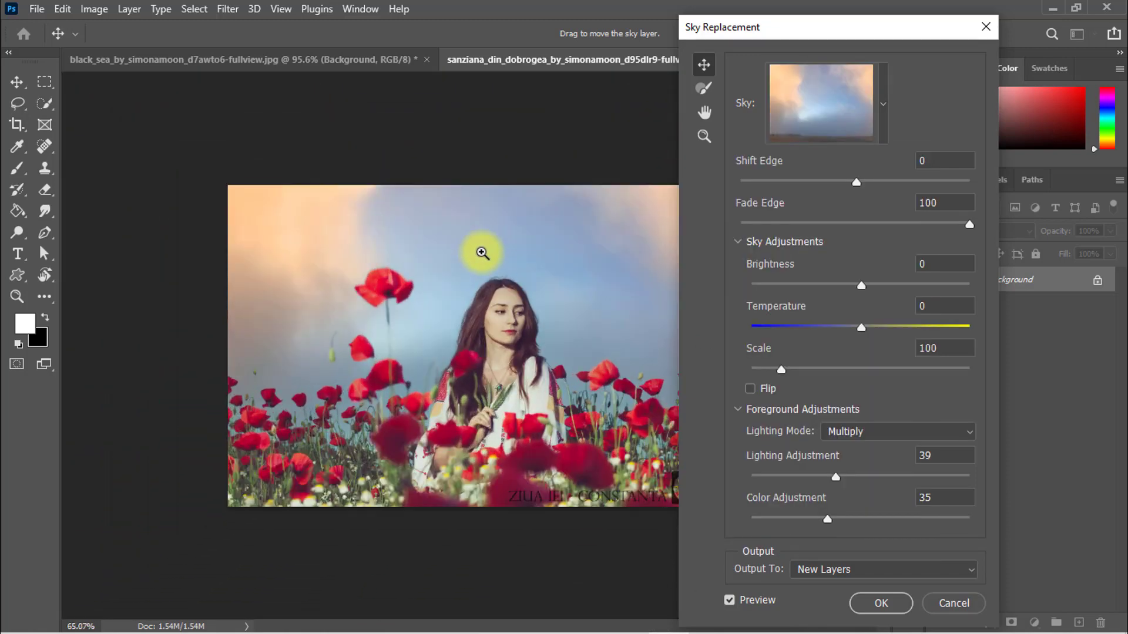
left_click_drag(538, 330, 539, 329)
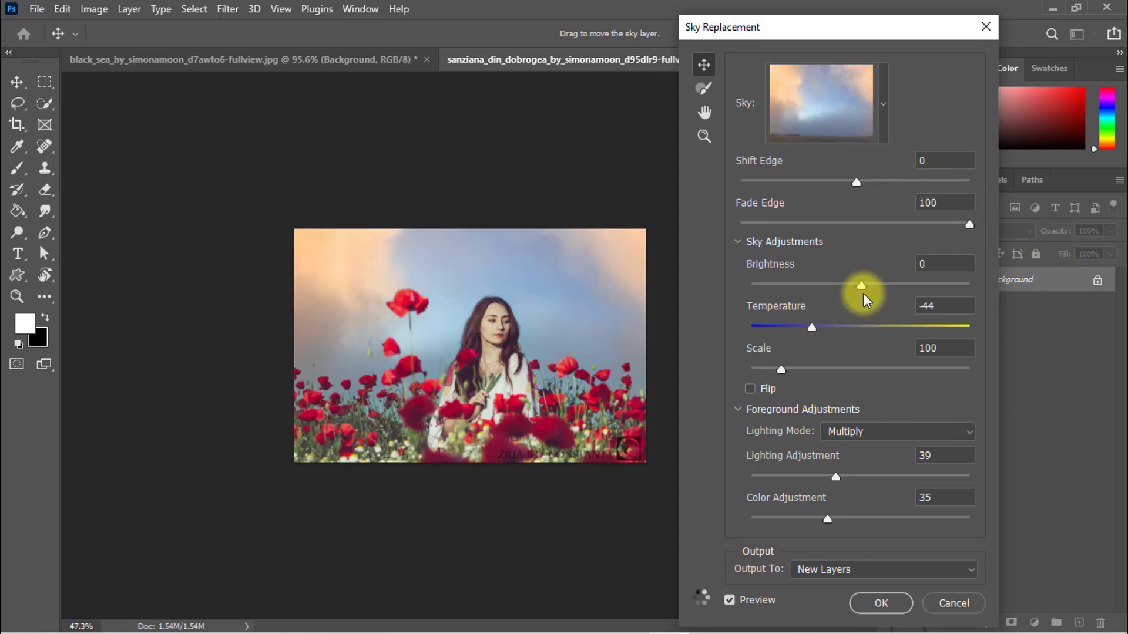
left_click_drag(862, 284, 805, 284)
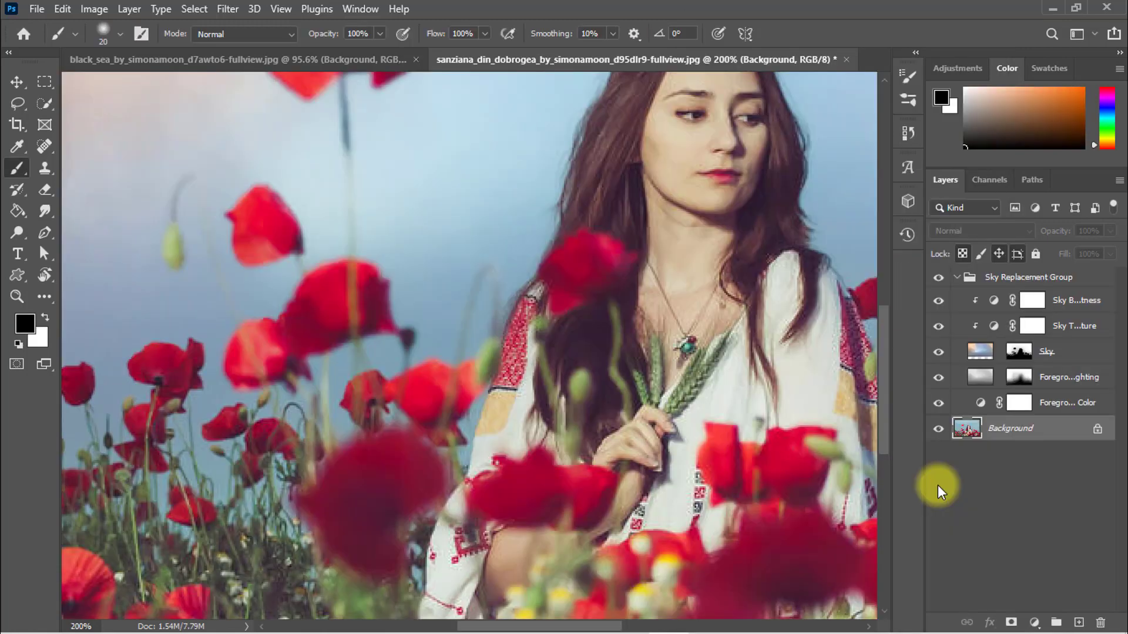
Collapse the Sky Replacement Group and toggle its visibility to compare the poppy-field portrait's original and new skies at different magnifications
left_click(957, 278)
left_click(940, 280)
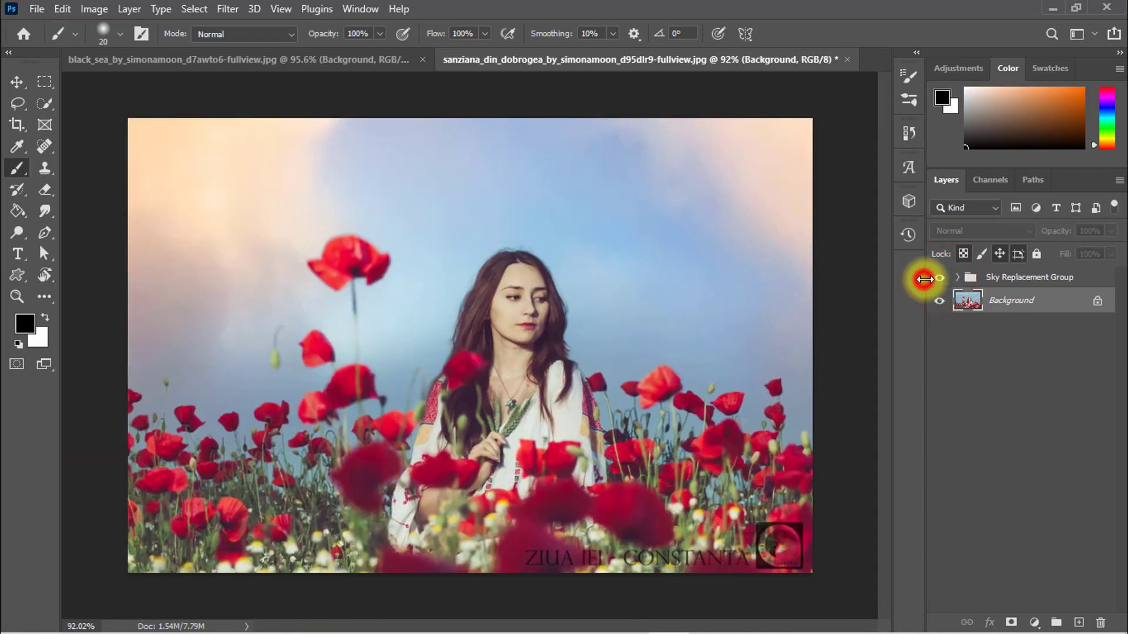
left_click(937, 279)
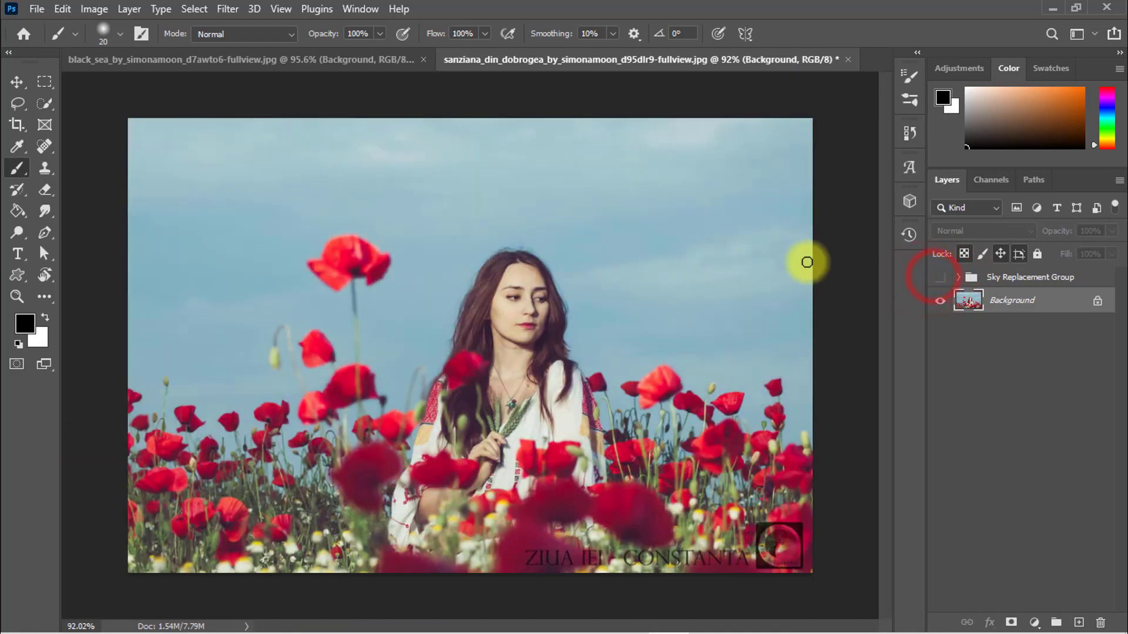
left_click_drag(586, 324, 611, 327)
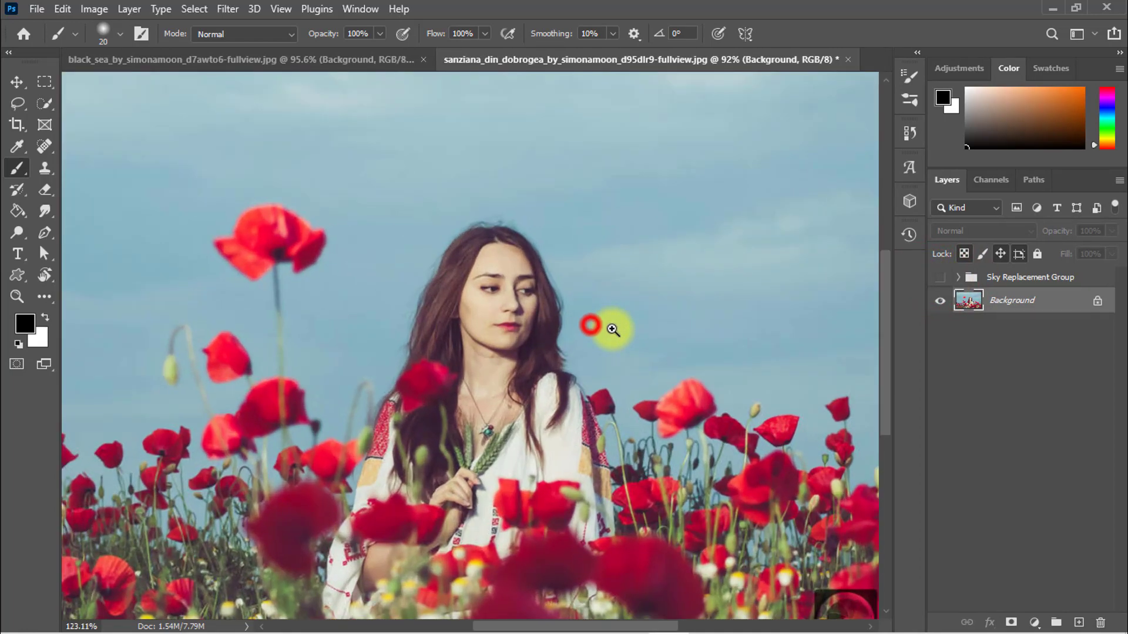
left_click(938, 280)
left_click_drag(629, 284, 588, 280)
left_click(940, 277)
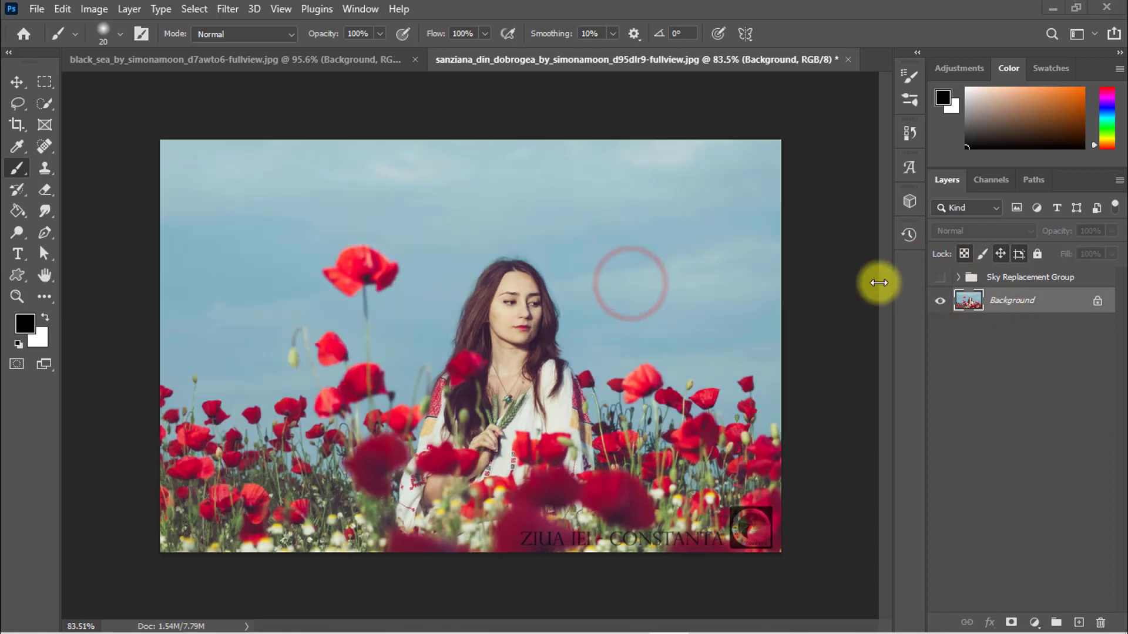
left_click(941, 281)
left_click(941, 281)
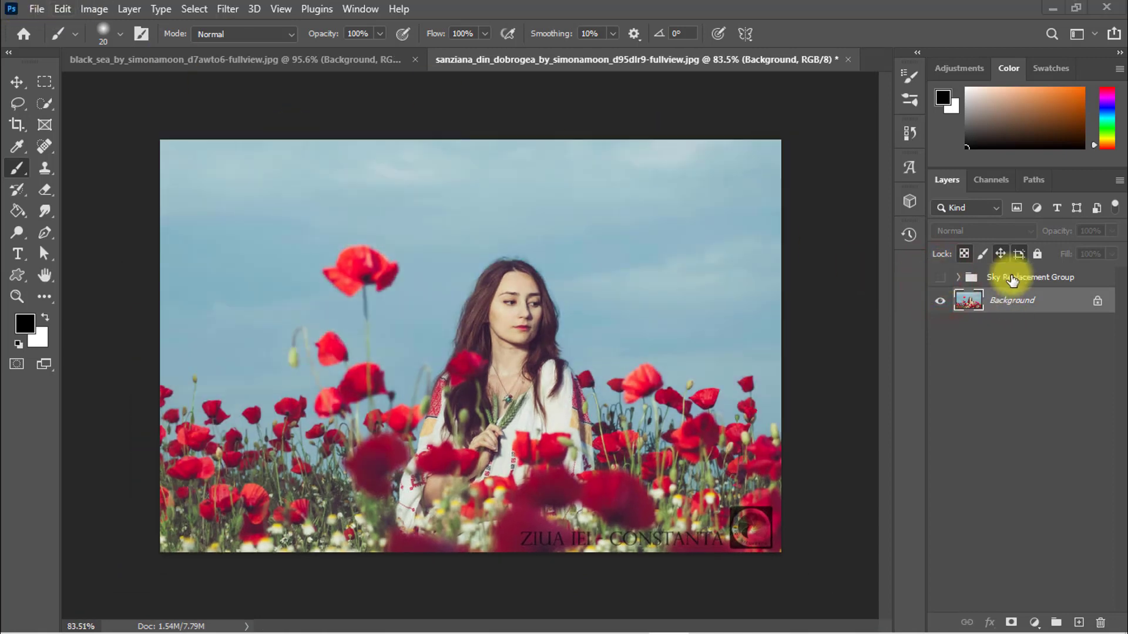
Start another Sky Replacement on the poppy-field portrait's Background layer and preview the wispy-cloud blue sky
left_click(63, 9)
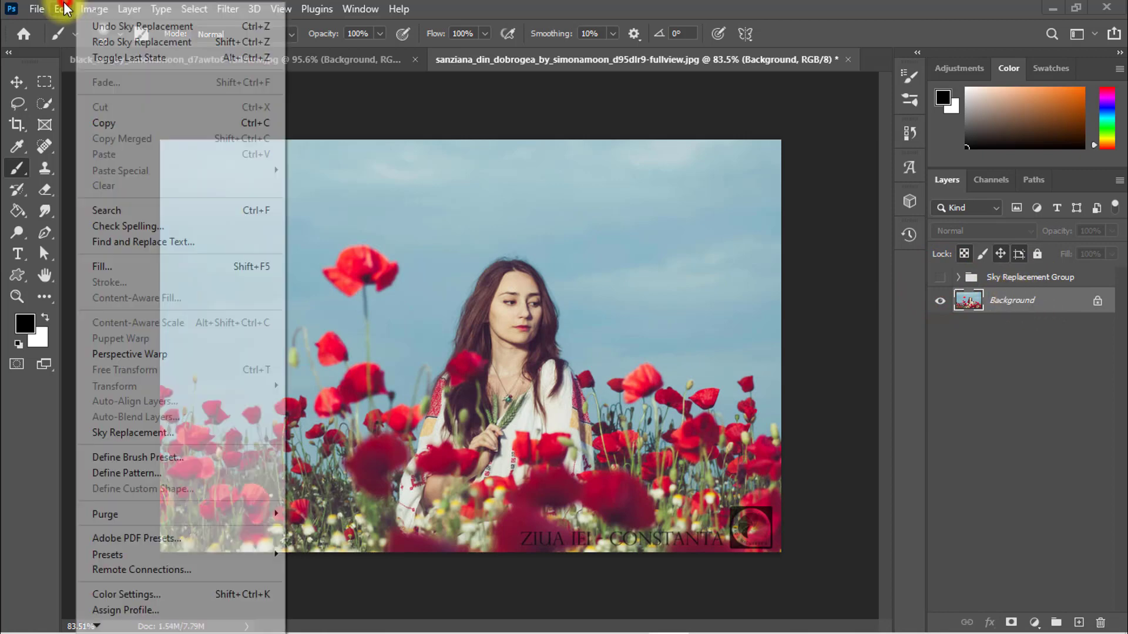
left_click(141, 433)
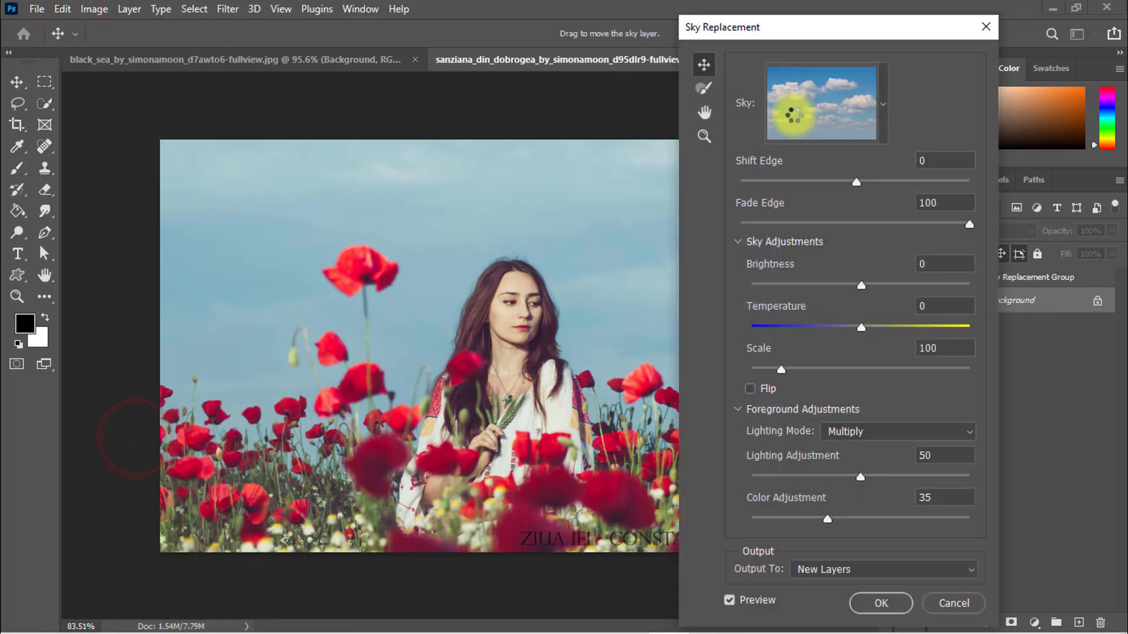
left_click(883, 104)
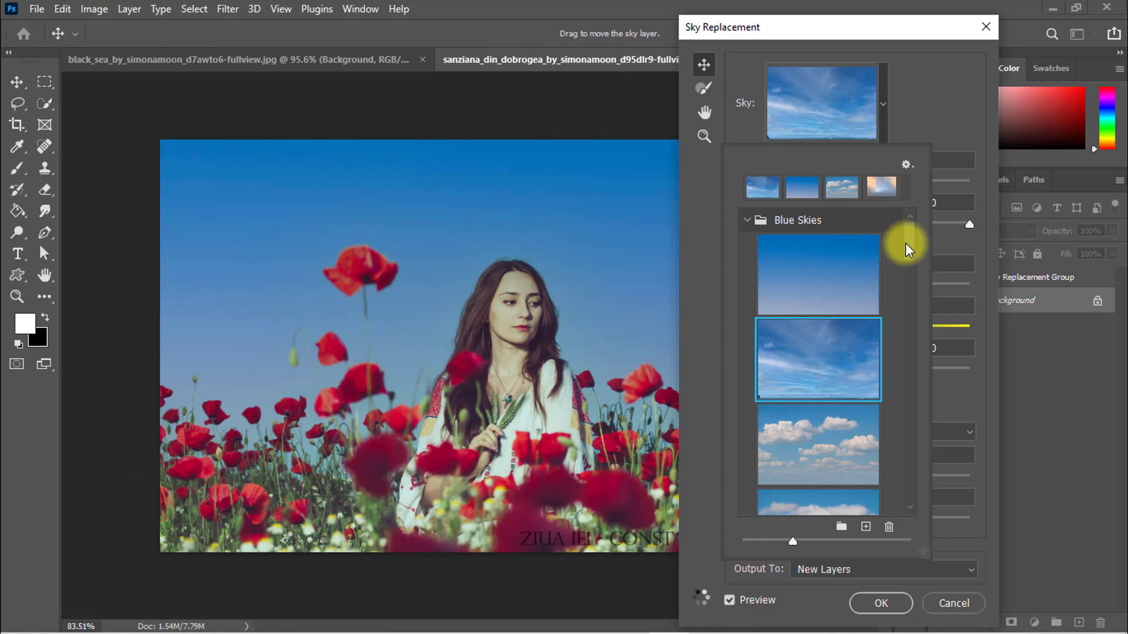
left_click(884, 106)
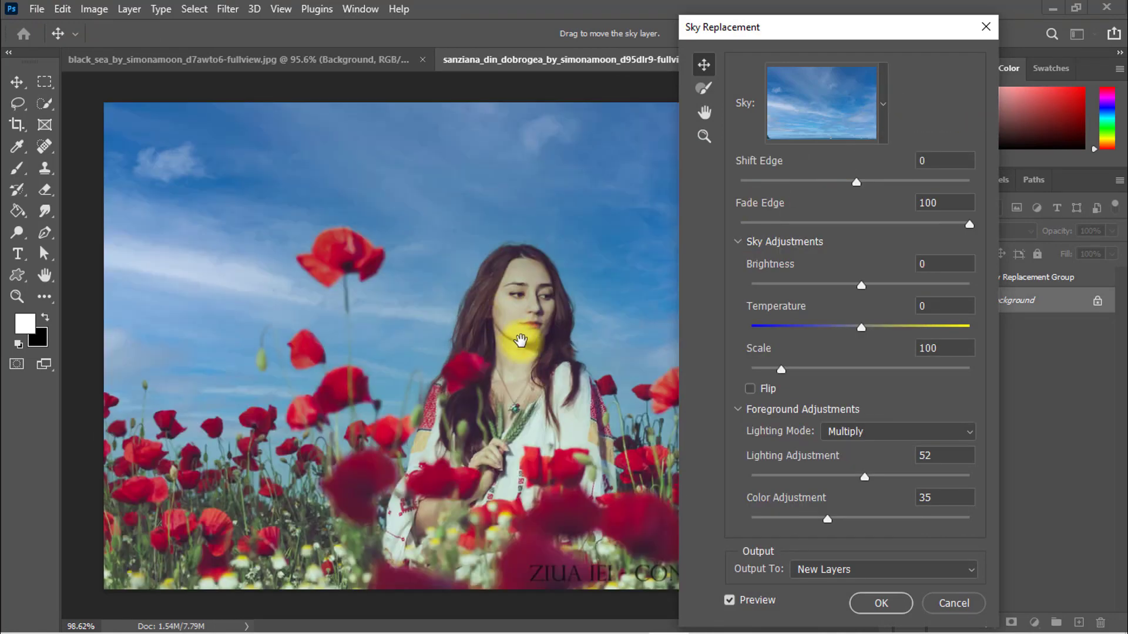
scroll(520, 339, "down", 2)
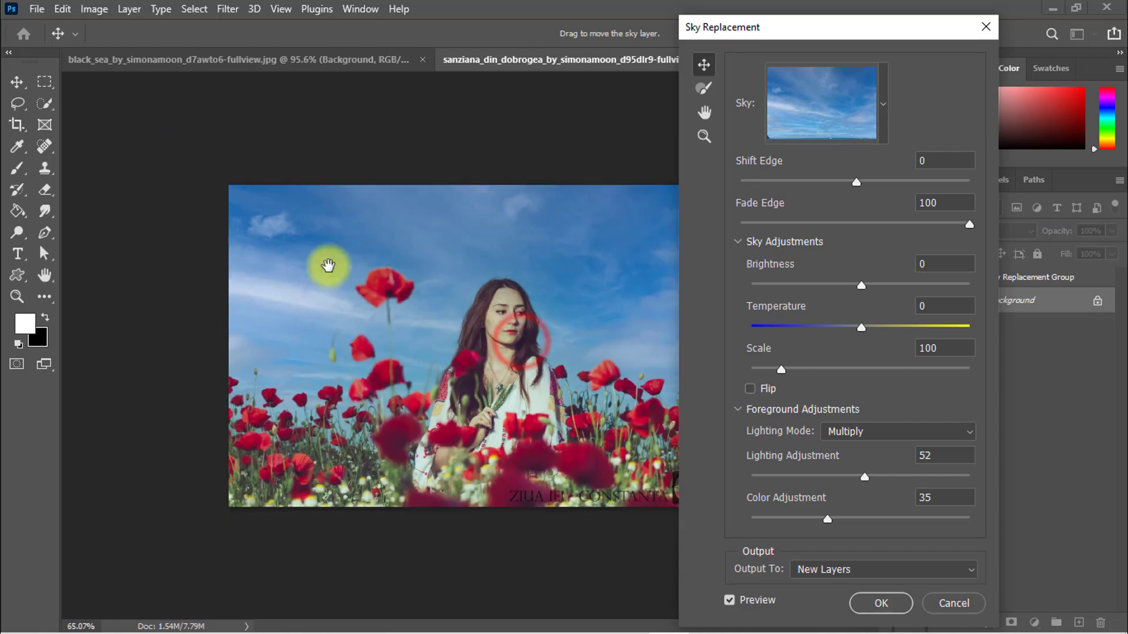
Try the white-cloud blue sky, and apply the Sunsets preset with scattered orange clouds over a dark treeline as new layers
left_click(880, 117)
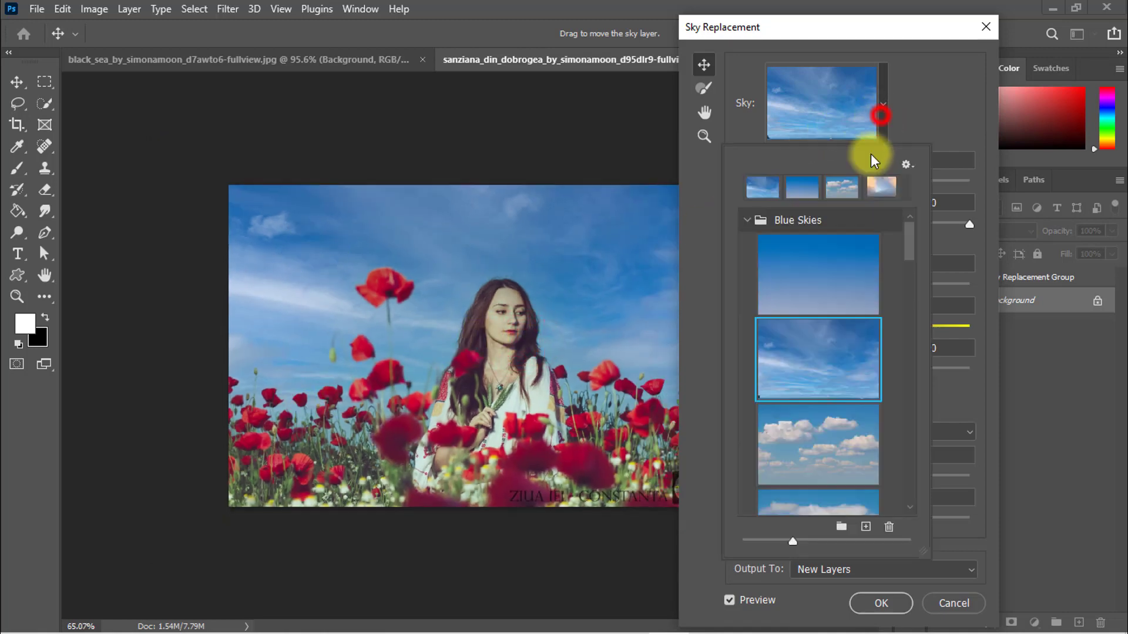
scroll(817, 364, "down", 3)
left_click(811, 295)
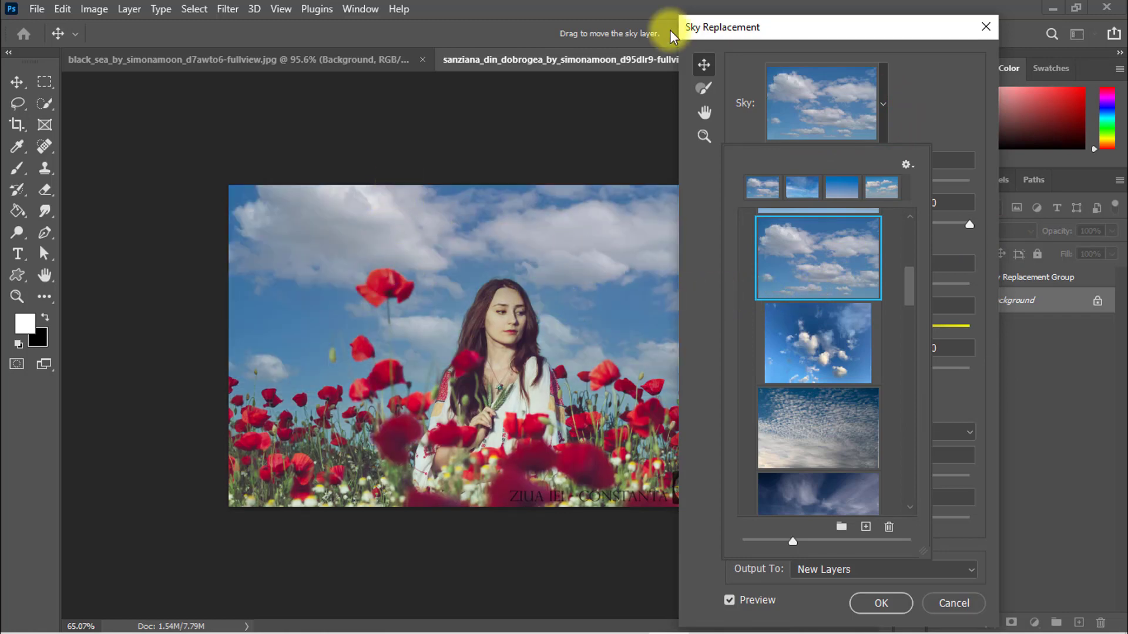
scroll(820, 353, "down", 5)
left_click(858, 469)
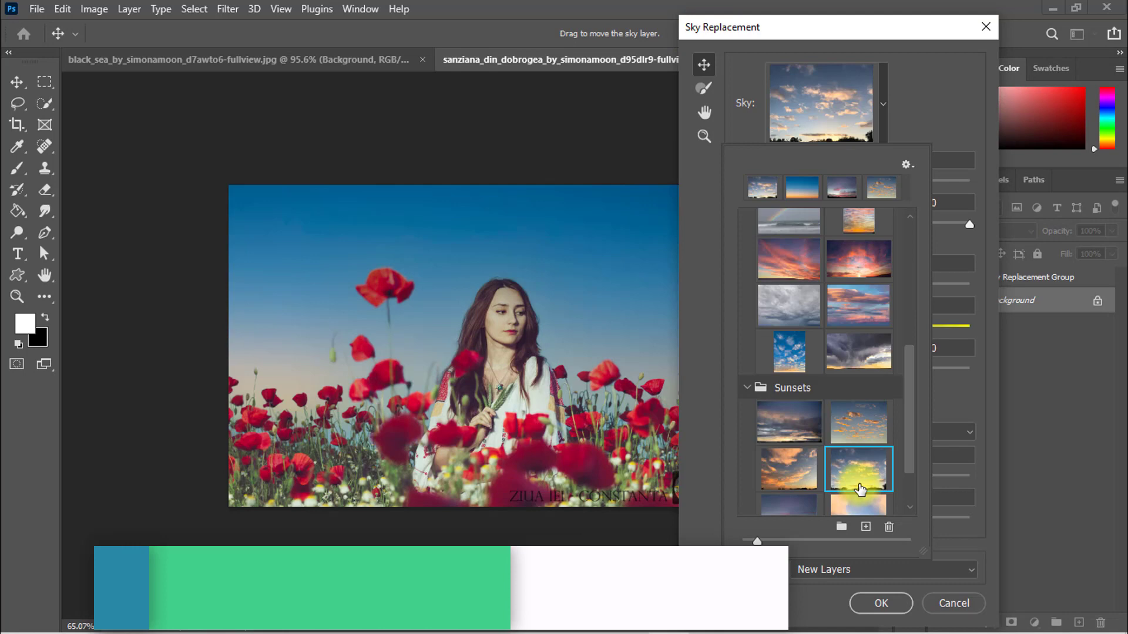
left_click(879, 604)
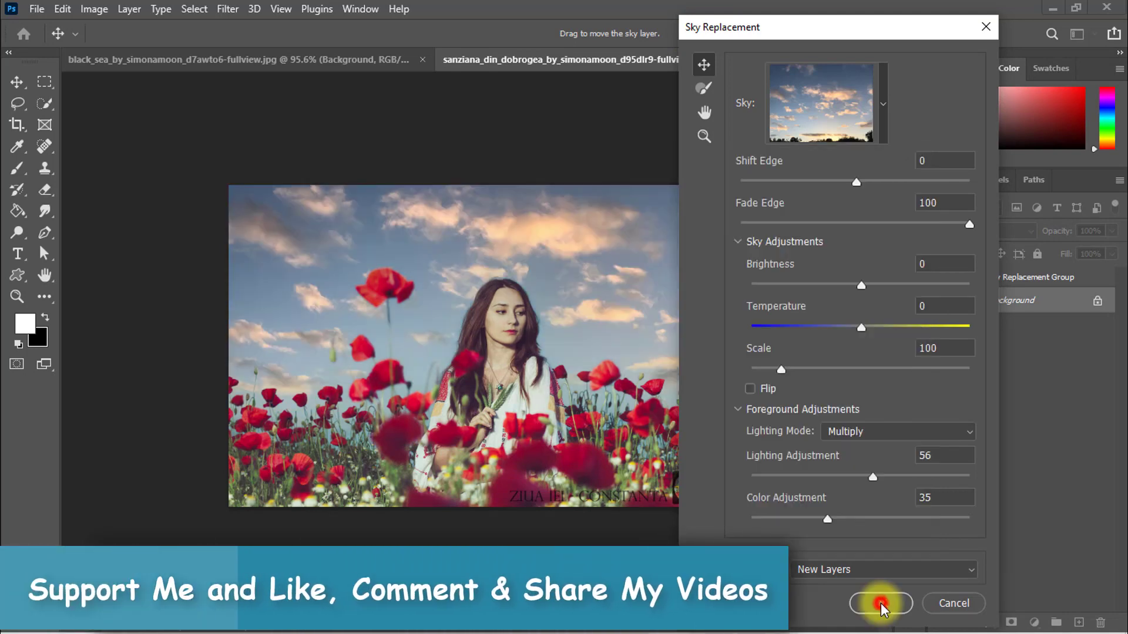
left_click(880, 604)
Collapse the new Sky Replacement Group and toggle both groups' visibility to compare the orange-cloud, peach-and-blue and original skies
left_click(957, 297)
left_click(939, 298)
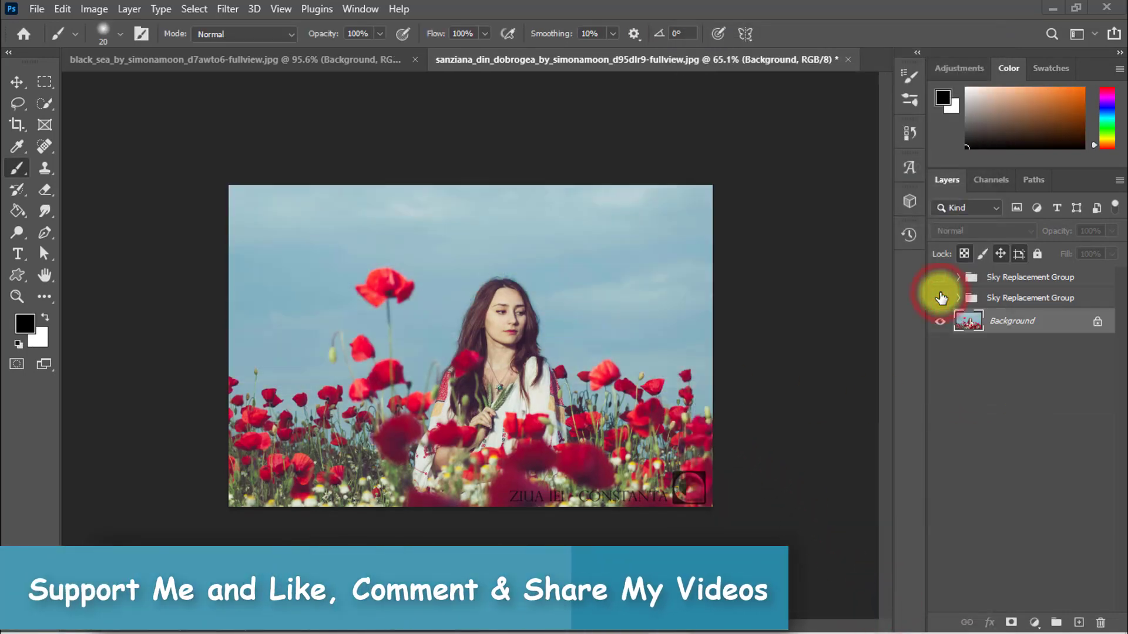
left_click(940, 299)
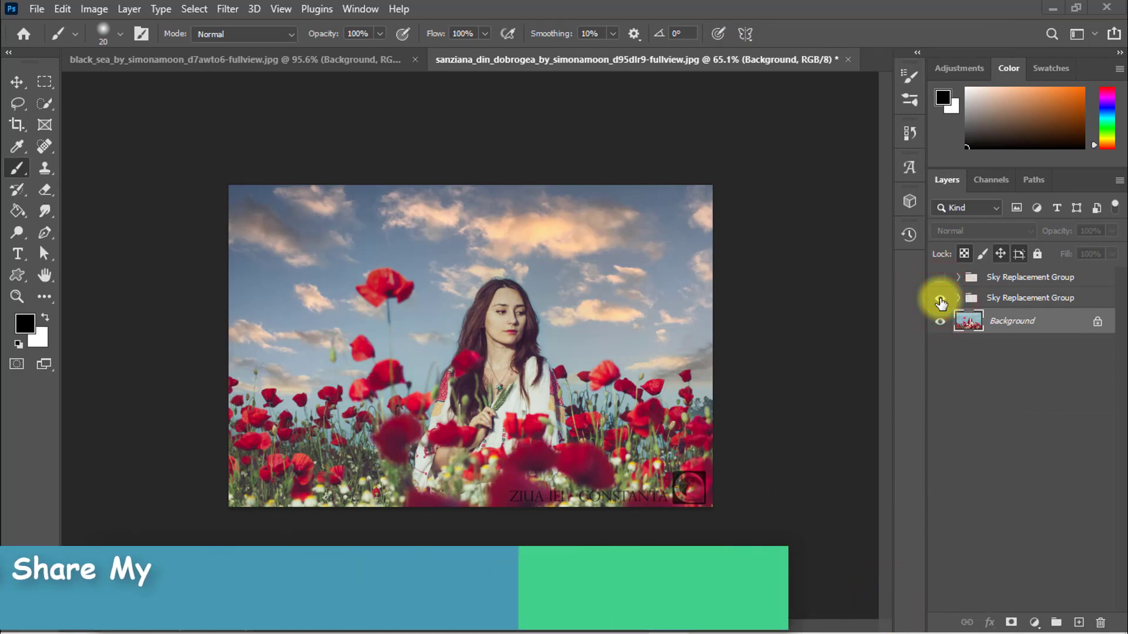
left_click(940, 277)
left_click(941, 299)
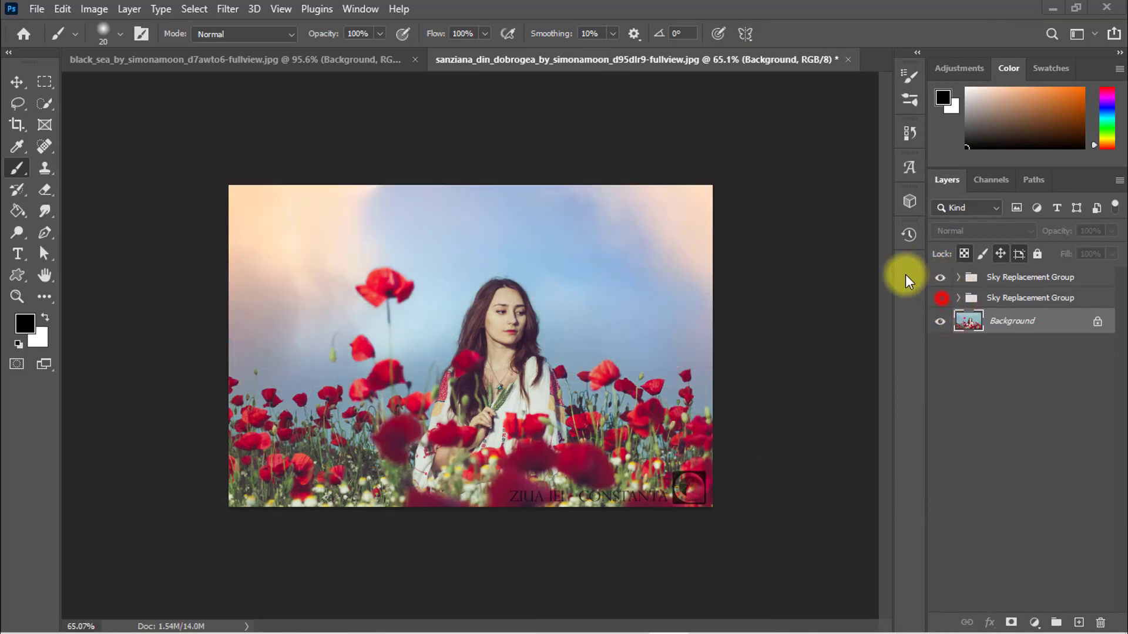
left_click(939, 277)
left_click(940, 277)
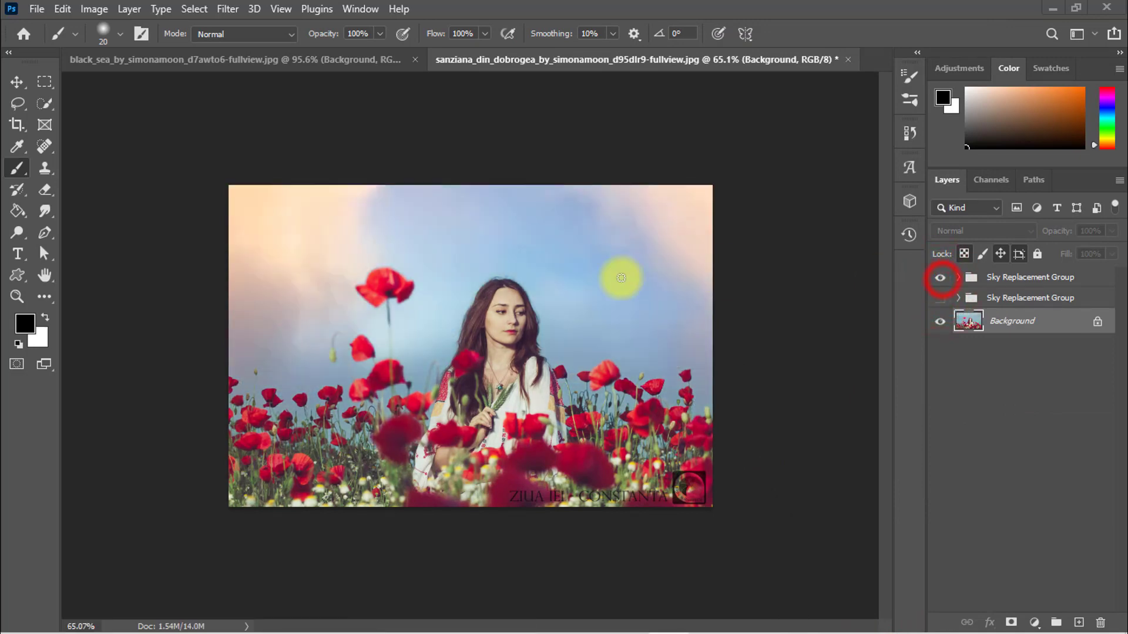
Inspect the sky blending around the woman's hair and the poppies, toggling the groups' visibility to compare both replacement skies
left_click_drag(464, 273, 526, 269)
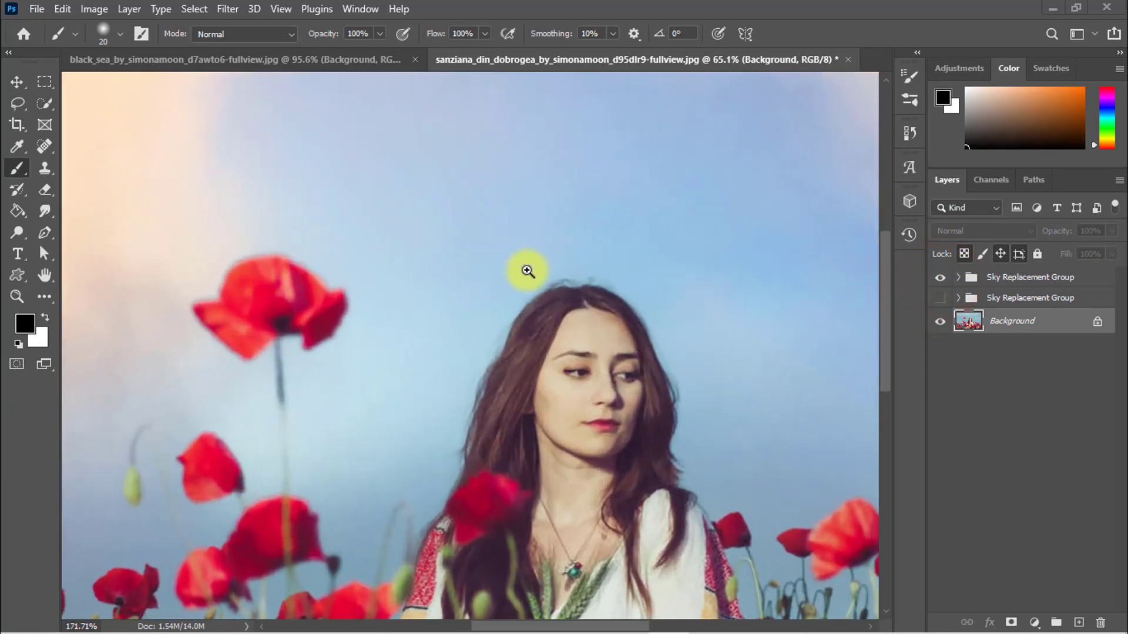
left_click_drag(549, 373, 491, 239)
left_click(941, 321)
left_click_drag(940, 322, 932, 297)
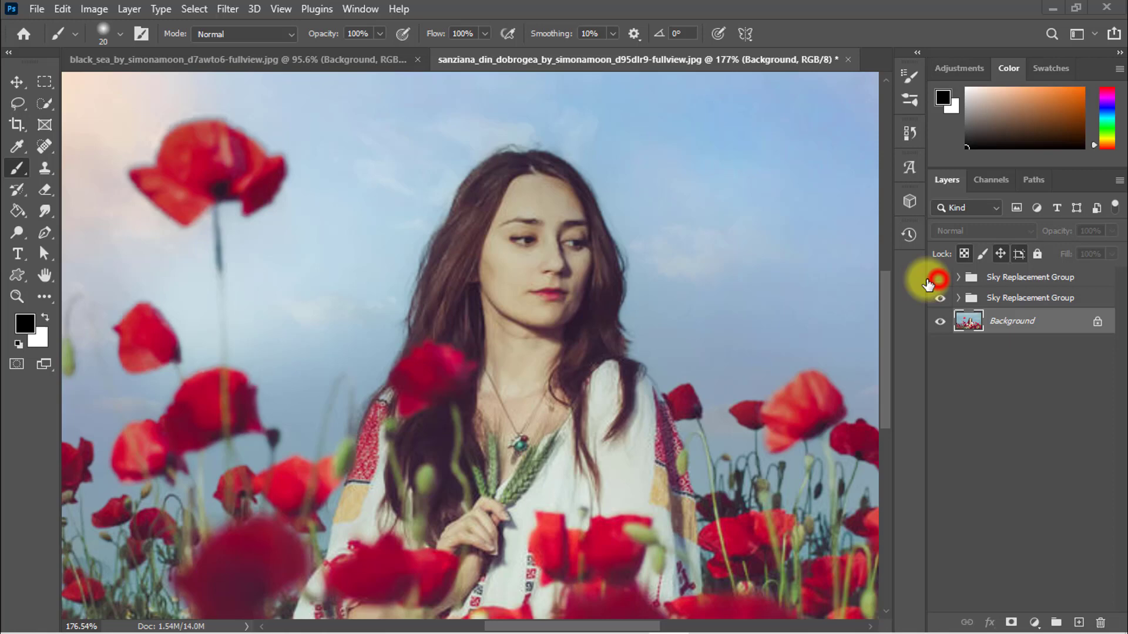
left_click_drag(508, 218, 470, 219)
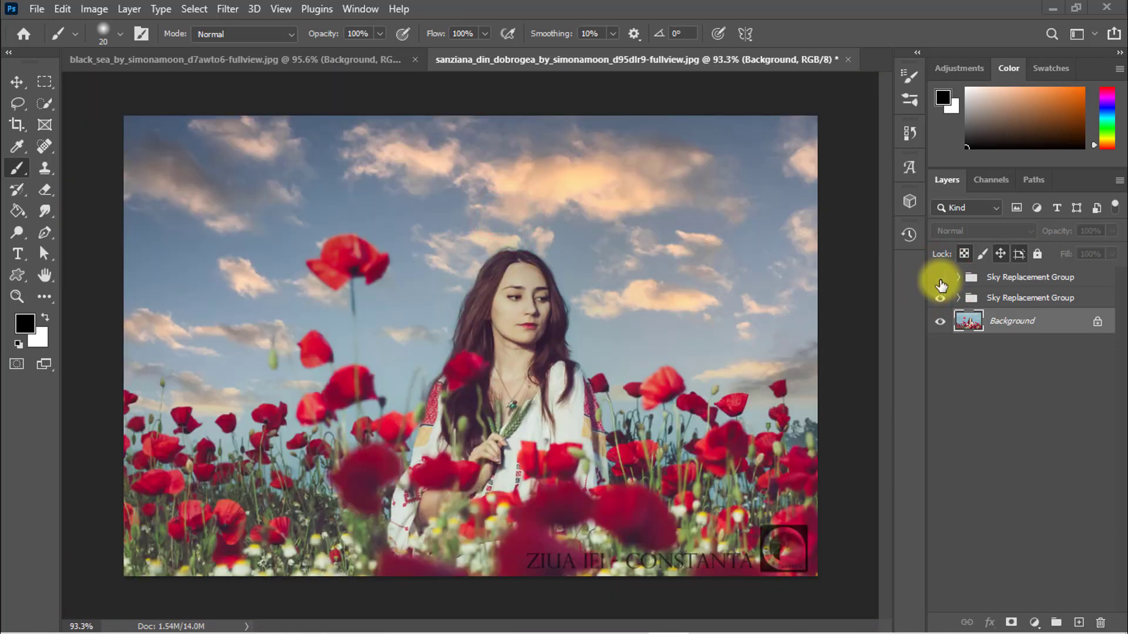
left_click(939, 278)
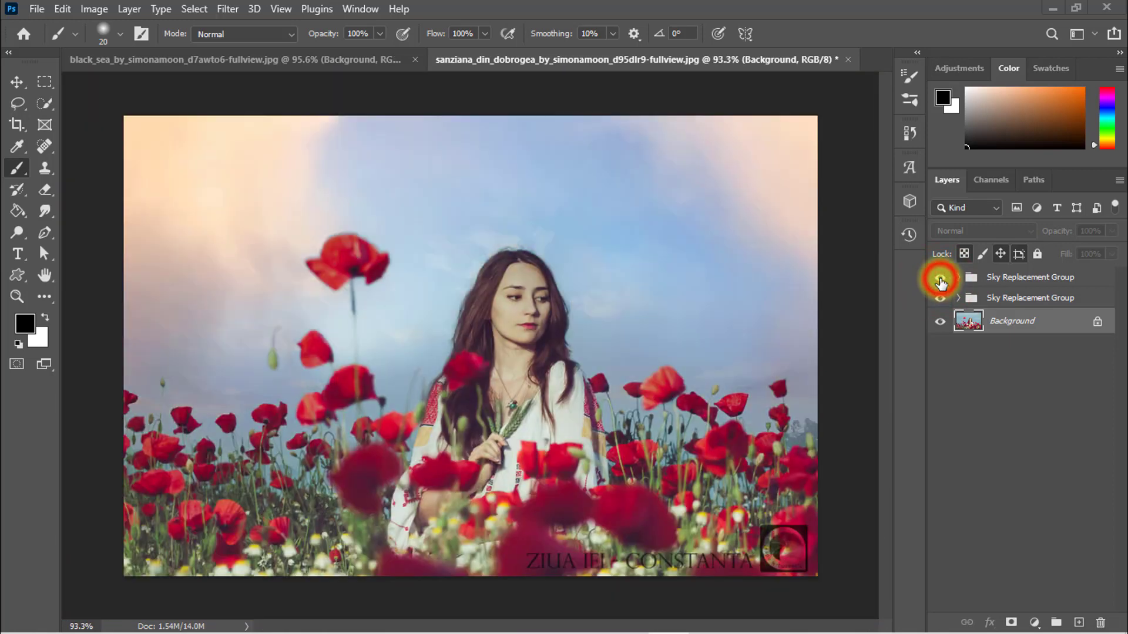